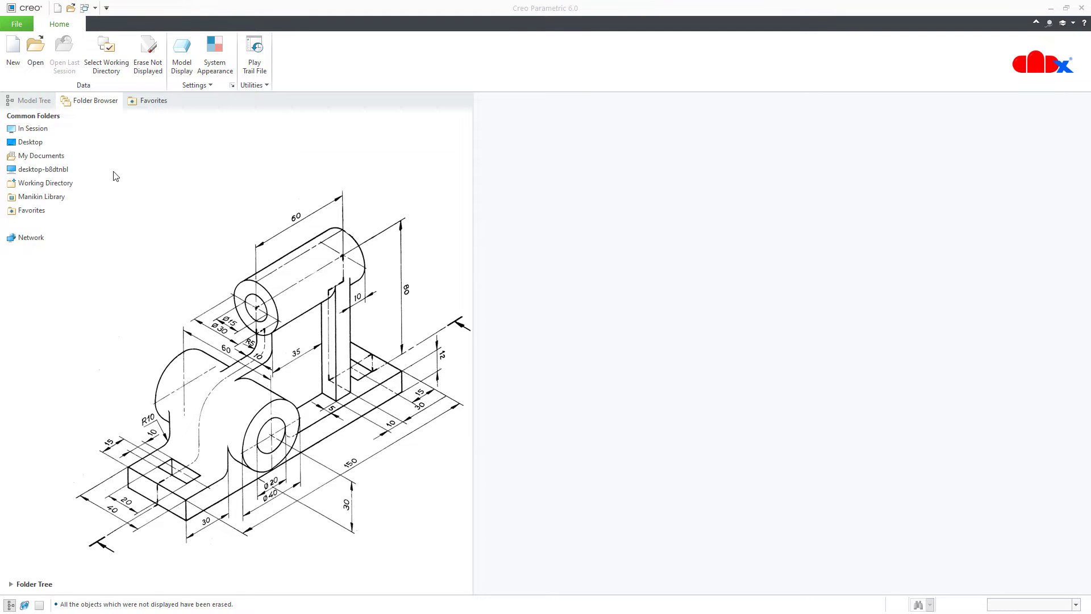
Create a new solid part from the default template, then hide spin centre, annotations and all datums
left_click(20, 67)
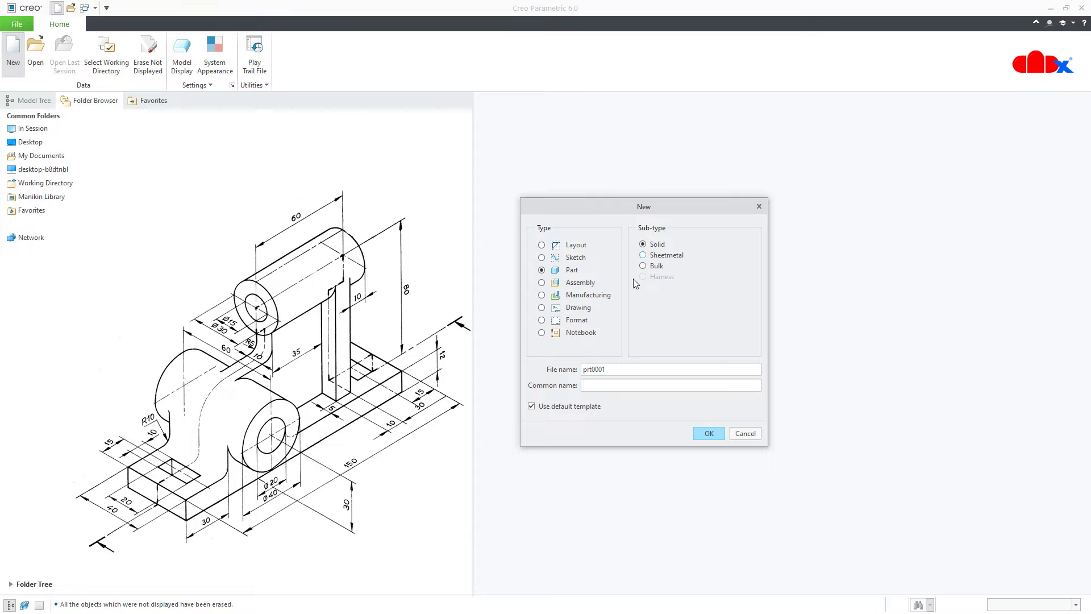
left_click(708, 437)
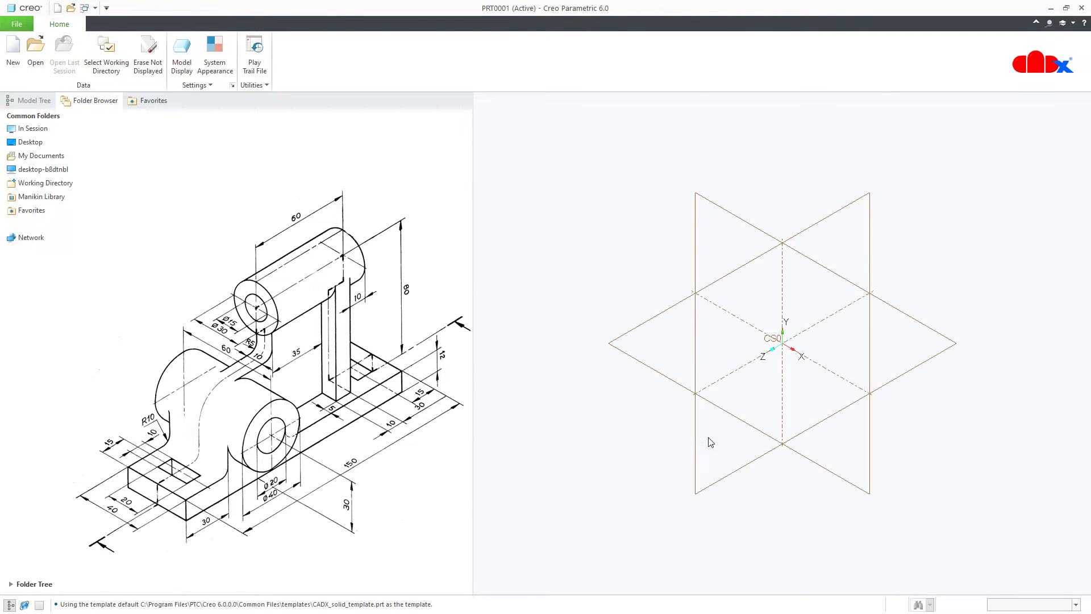
left_click(873, 106)
left_click(856, 105)
left_click(842, 106)
left_click(842, 120)
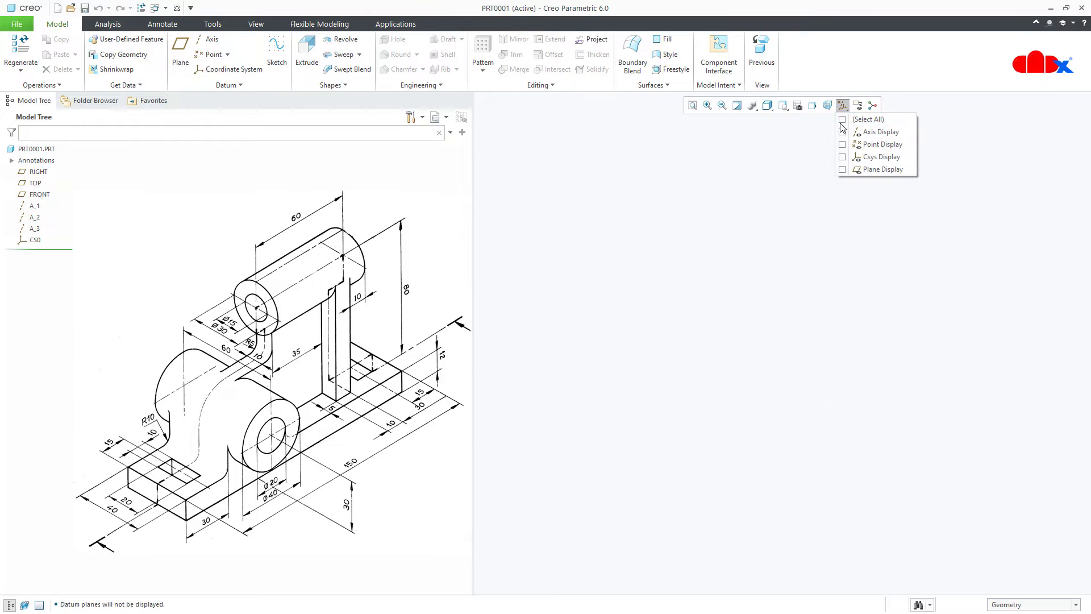
left_click(619, 490)
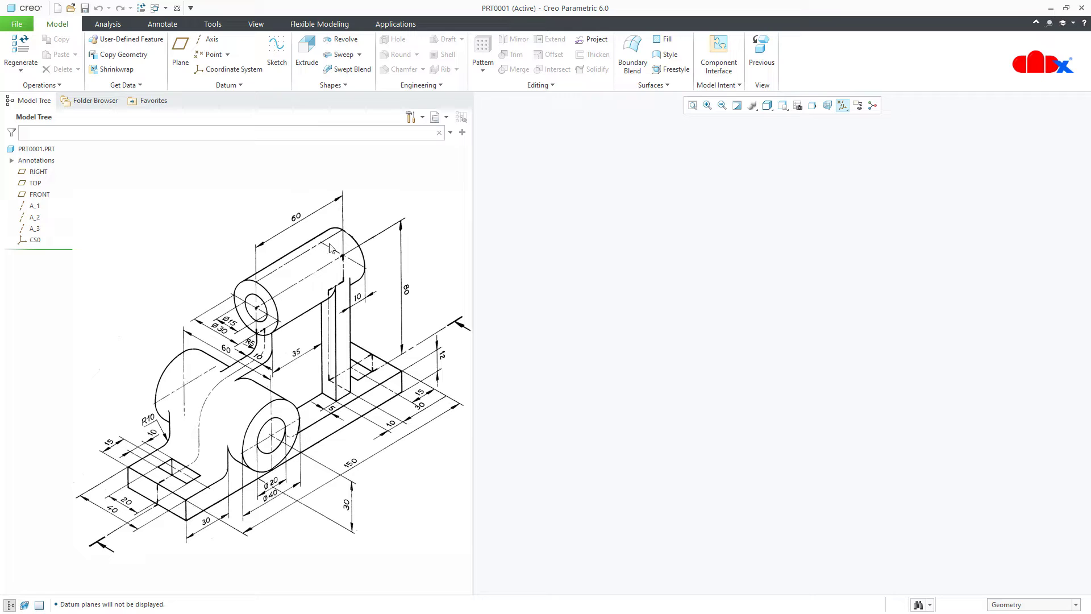
Sketch a 40 × 150 centre rectangle at the origin on the TOP plane
left_click(307, 57)
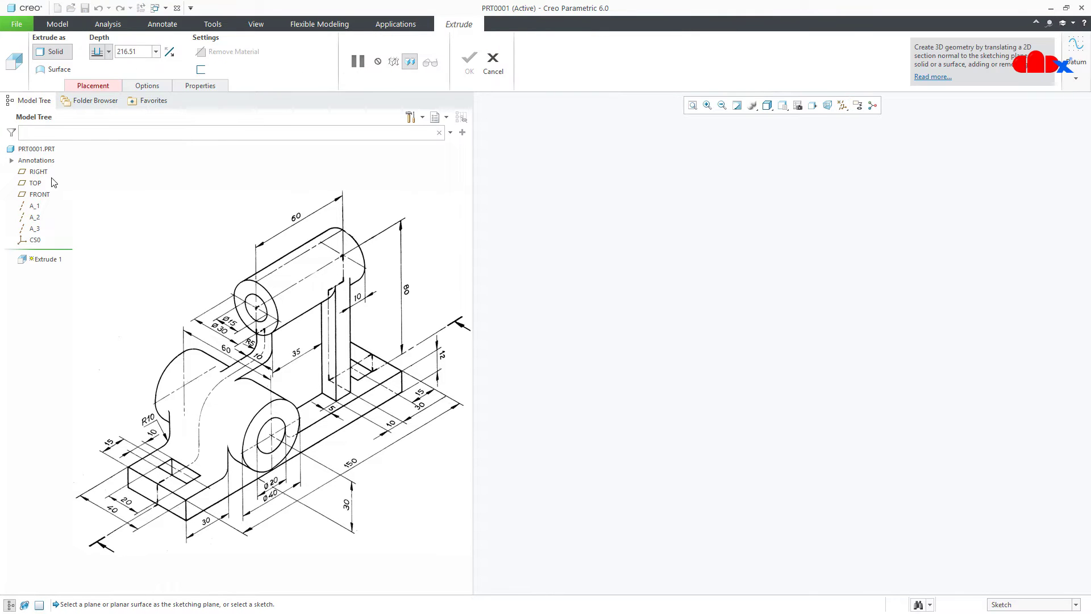
left_click(36, 183)
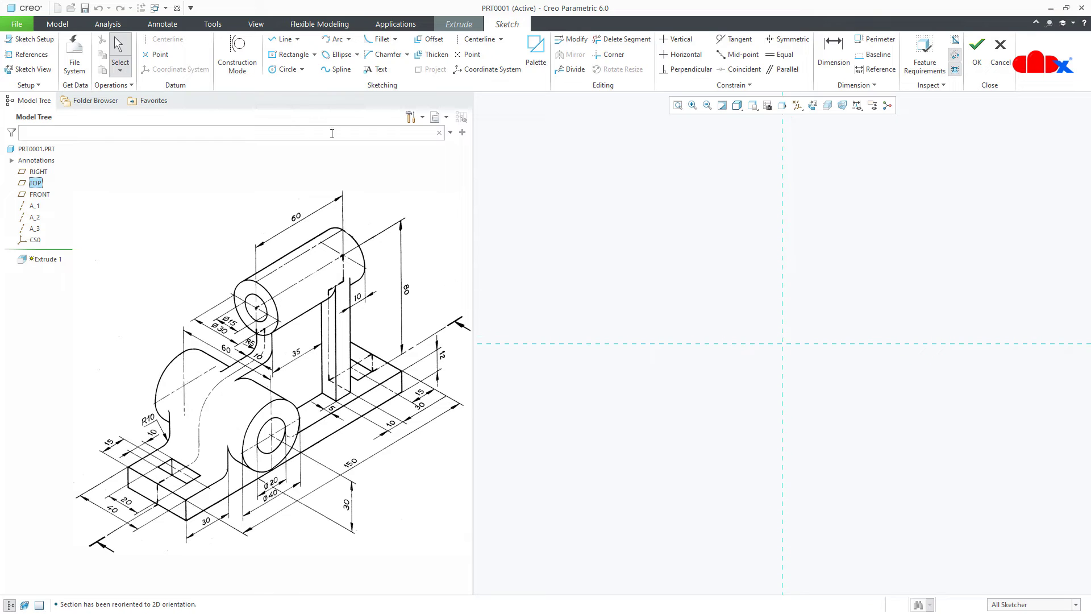
left_click(291, 55)
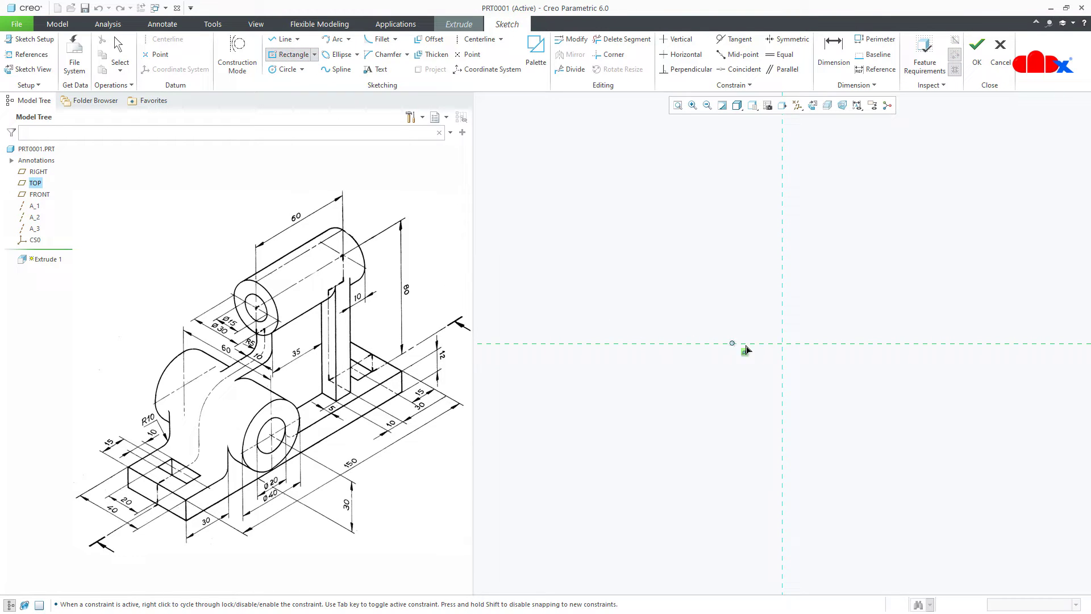
left_click(782, 343)
left_click(800, 433)
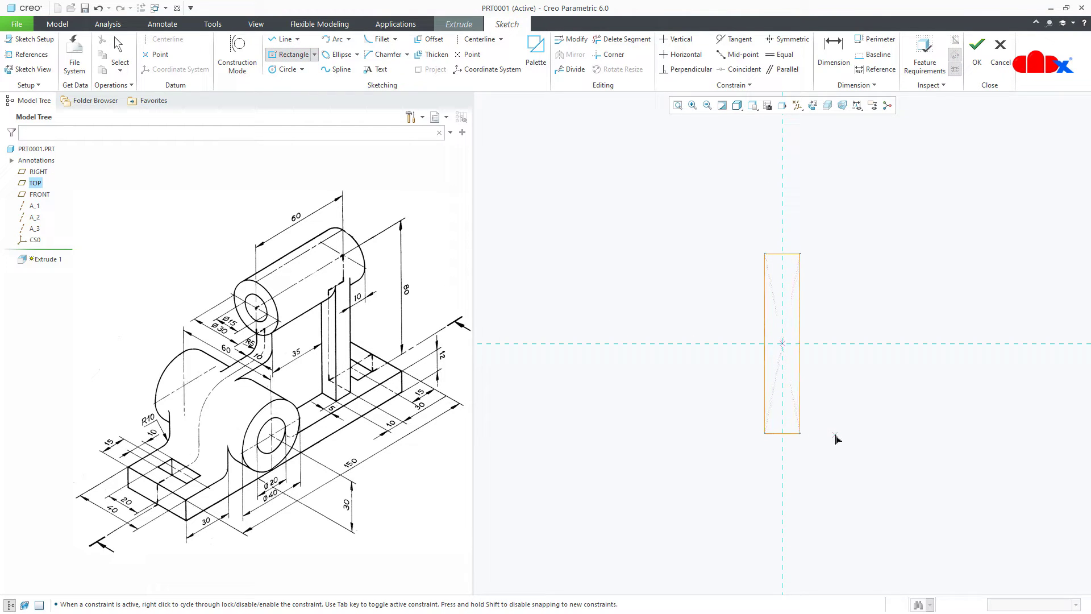
middle_click(835, 438)
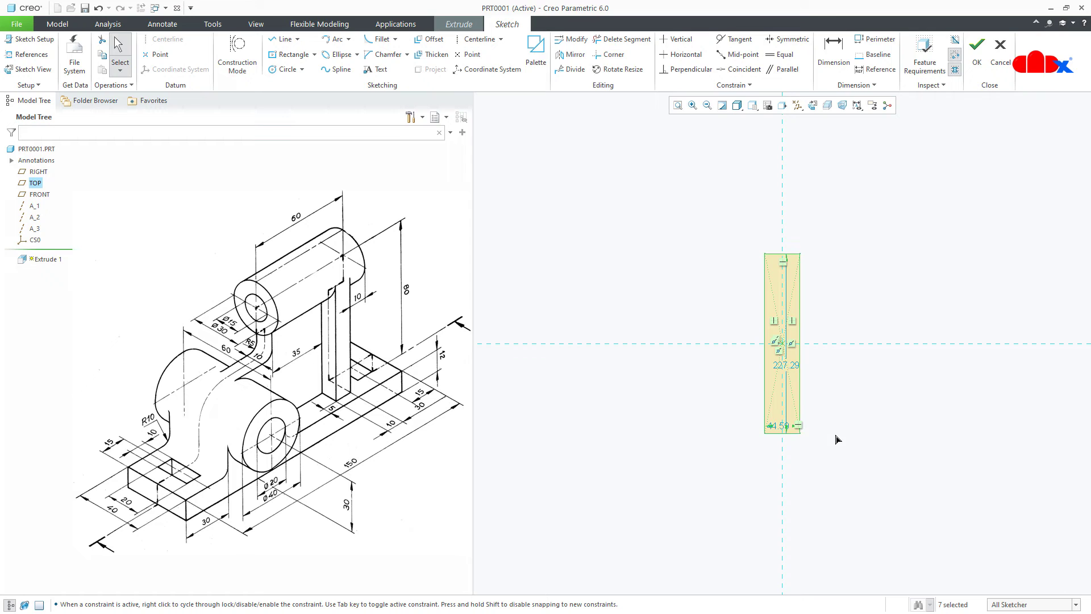
double_click(779, 426)
type("40")
key("Return")
double_click(794, 366)
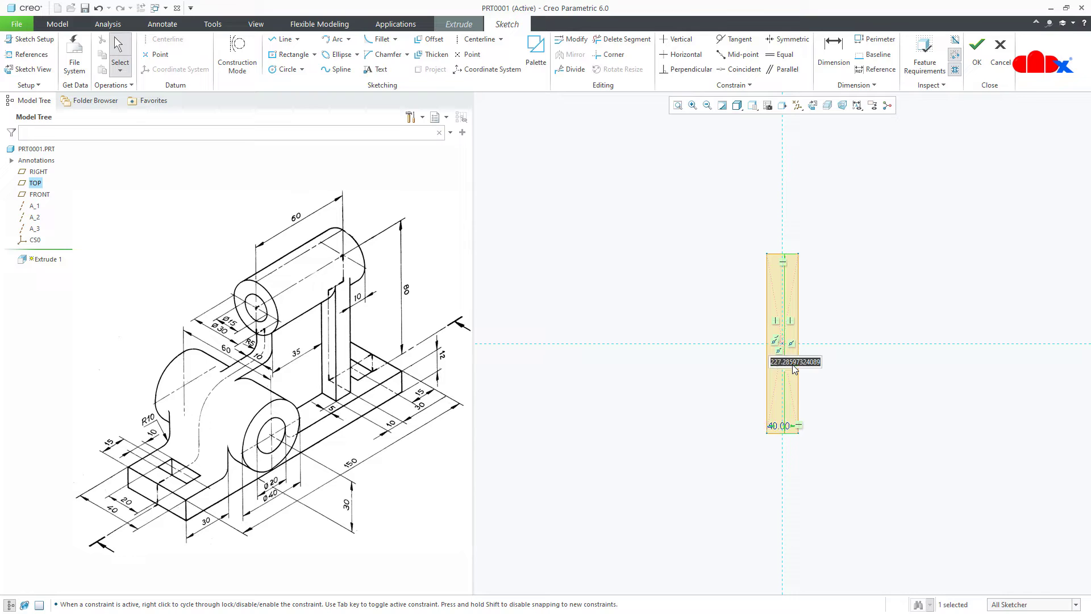
type("150")
key("Return")
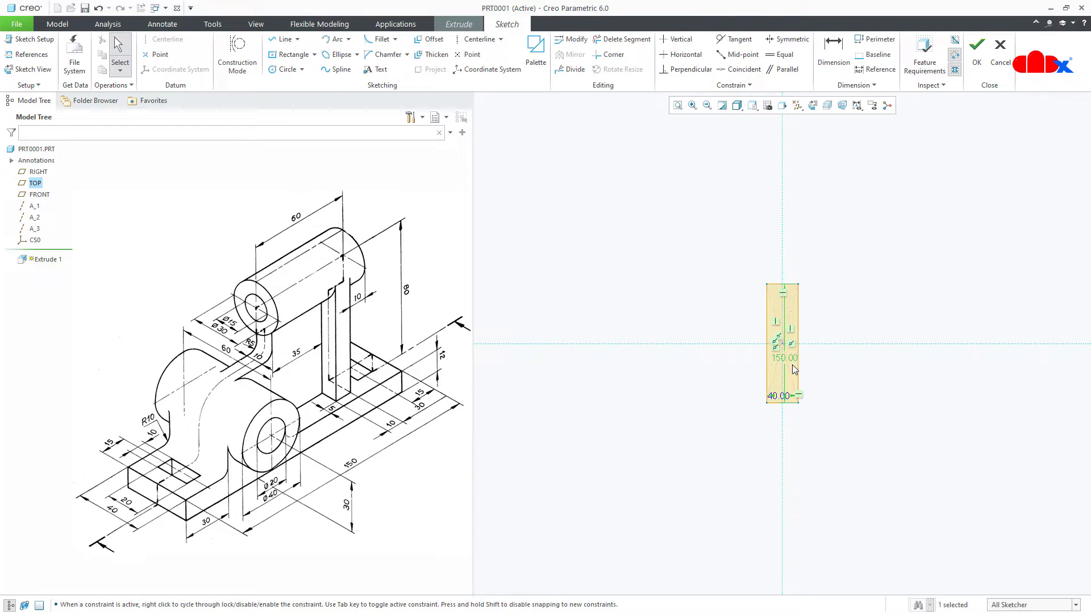
Extrude the rectangle 12 thick to form the base plate
right_click(793, 368)
left_click(818, 475)
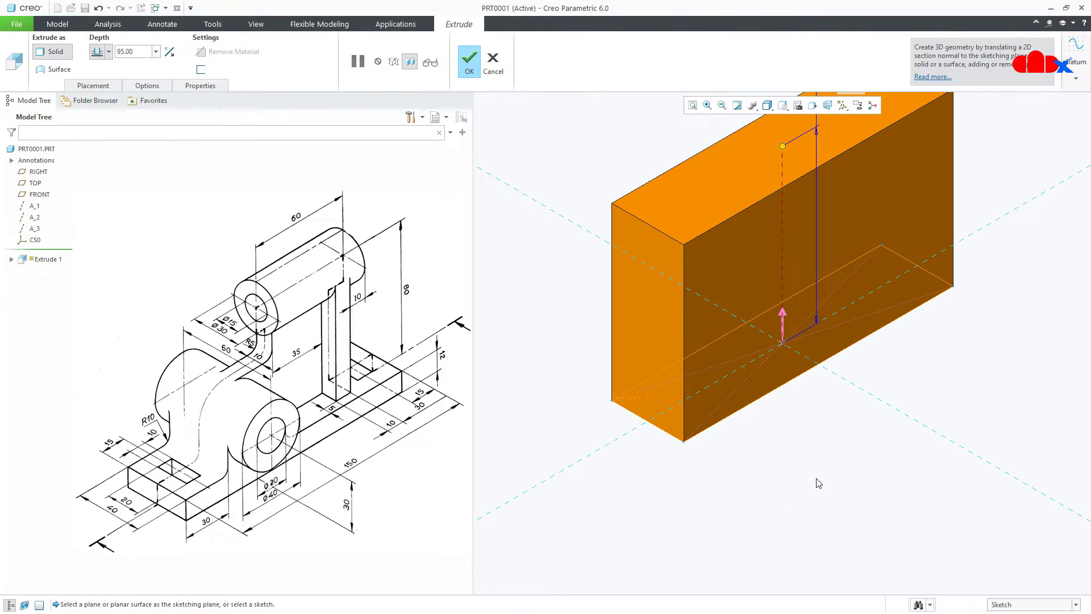
double_click(141, 55)
type("12")
key("Return")
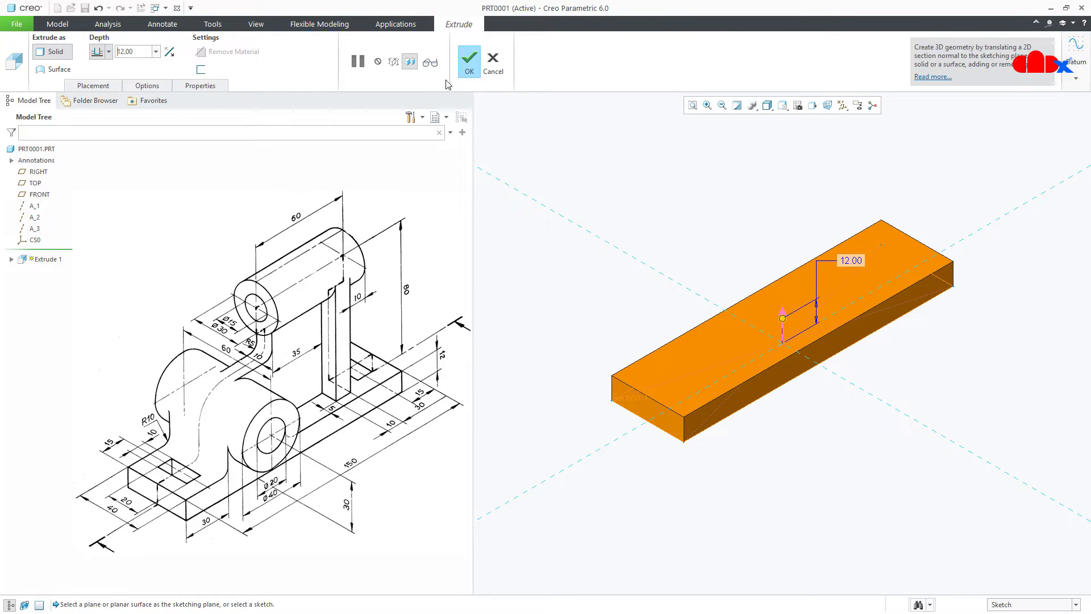
left_click(472, 73)
left_click(689, 516)
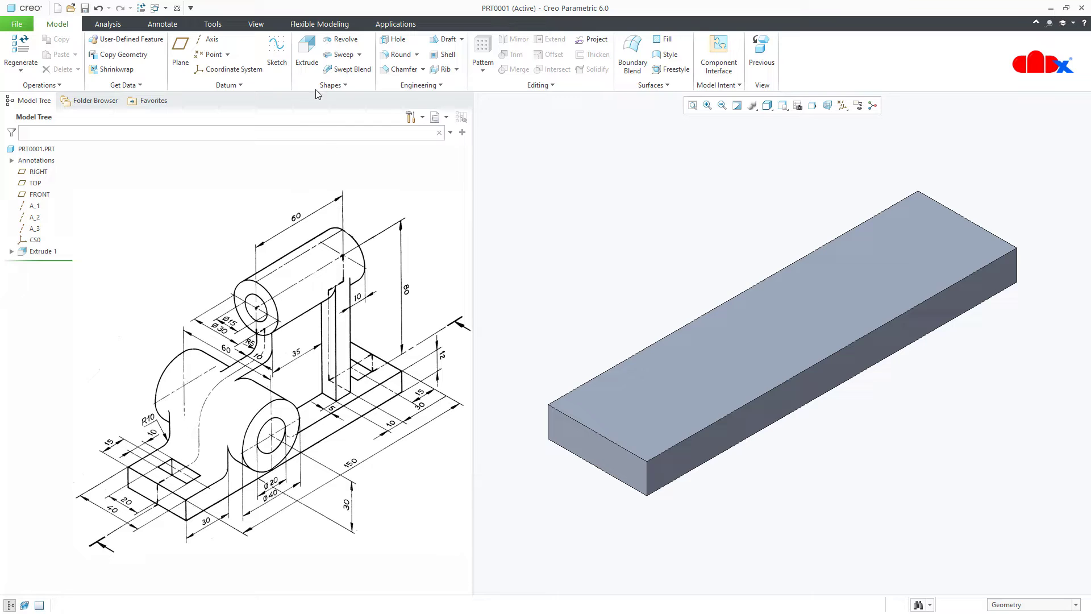
Sketch a 10-wide rectangle on the base plate's top face near its far end
left_click(307, 54)
left_click(734, 313)
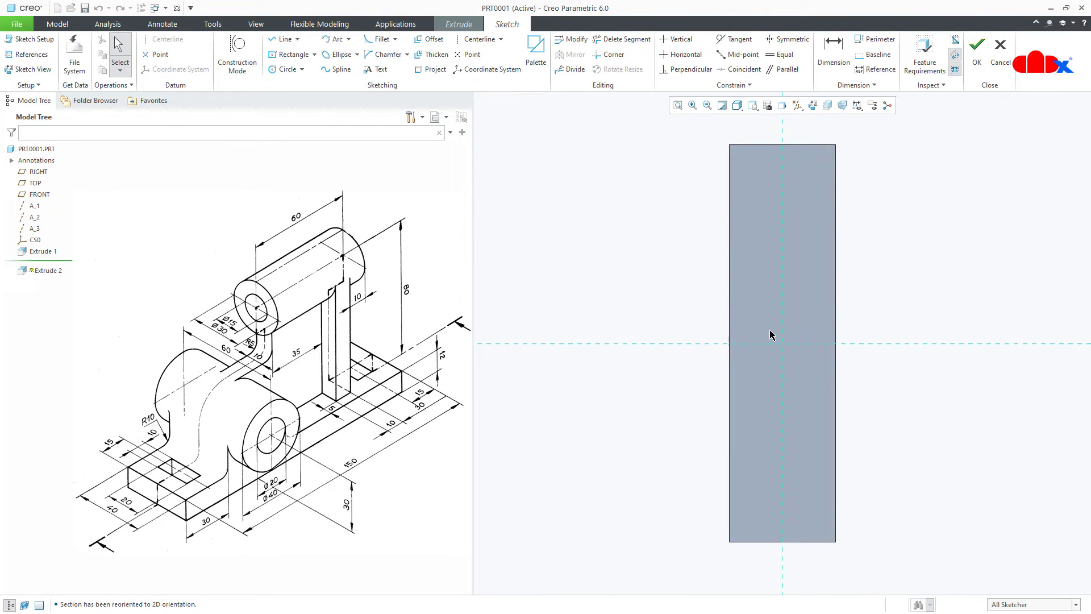
left_click(289, 54)
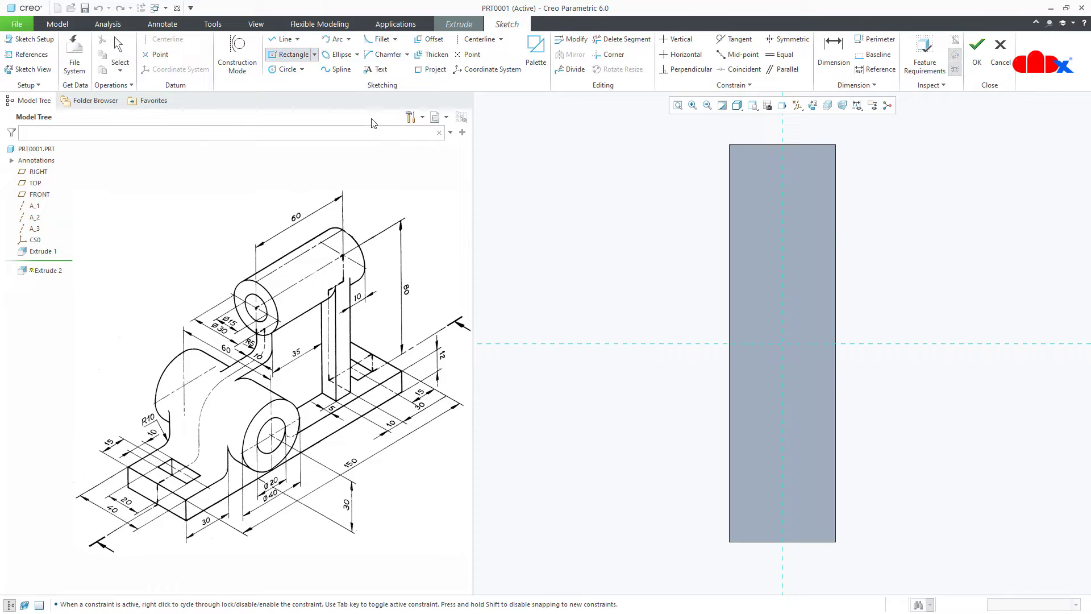
left_click(782, 226)
left_click(819, 238)
middle_click(815, 236)
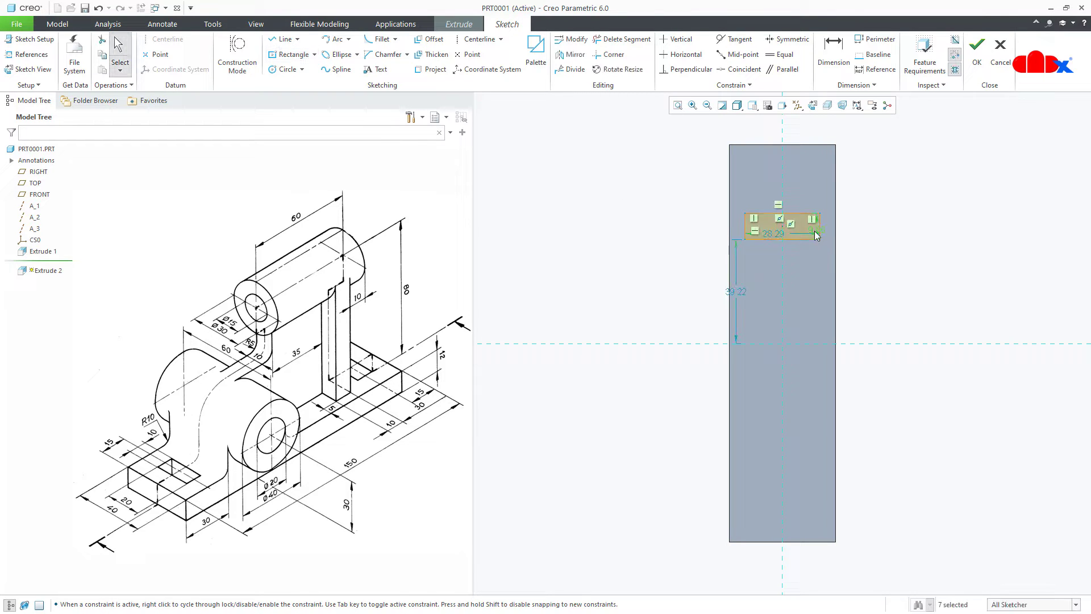
type("10")
Locate the rectangle 5 from the plate's side edge and 30 from its end, then finish the sketch
right_click(813, 230)
left_click(938, 292)
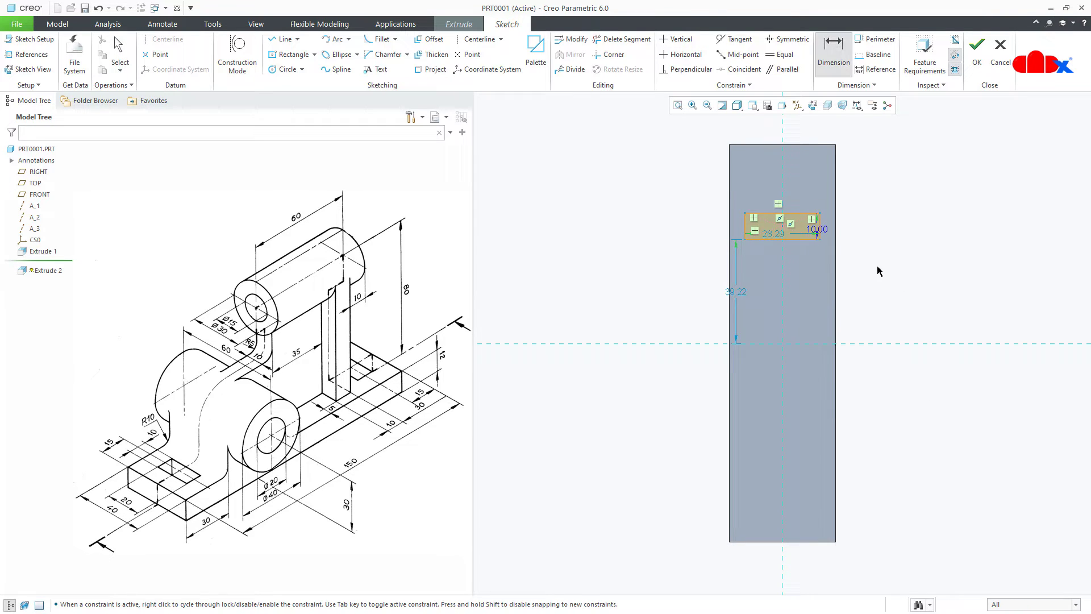
left_click(821, 241)
left_click(846, 254)
middle_click(858, 250)
type("5")
key("Return")
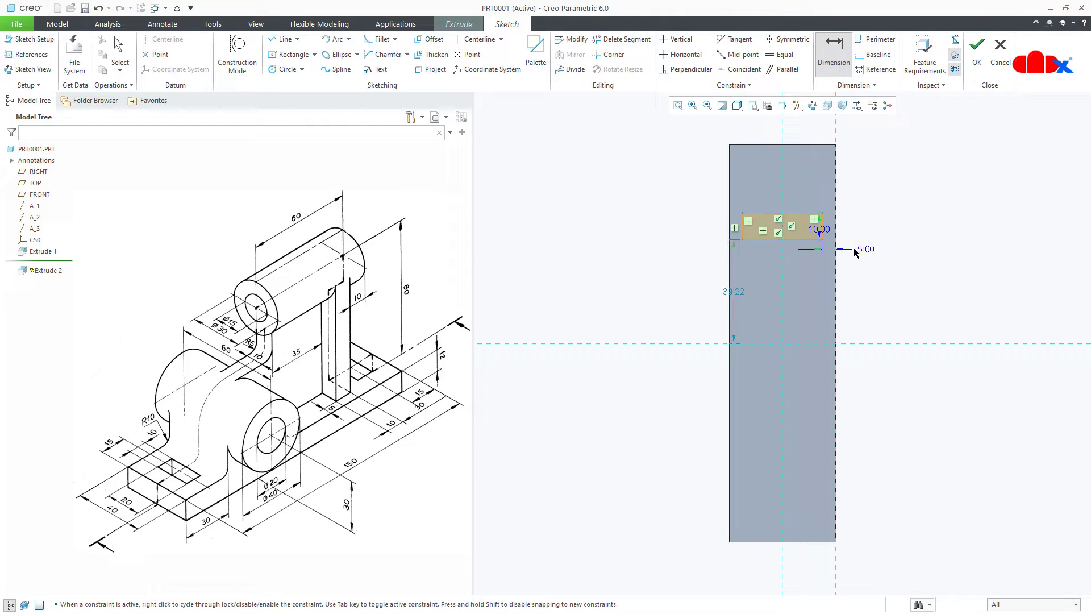
left_click(768, 214)
left_click(762, 146)
middle_click(703, 162)
type("30")
key("Return")
key("ctrl+d")
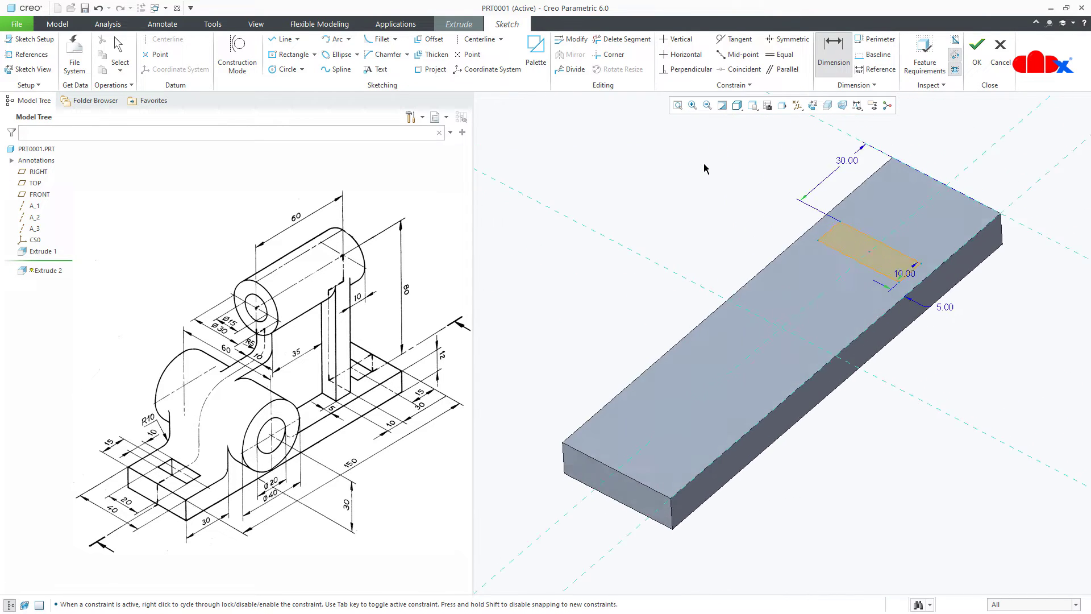
right_click(704, 165)
left_click(730, 262)
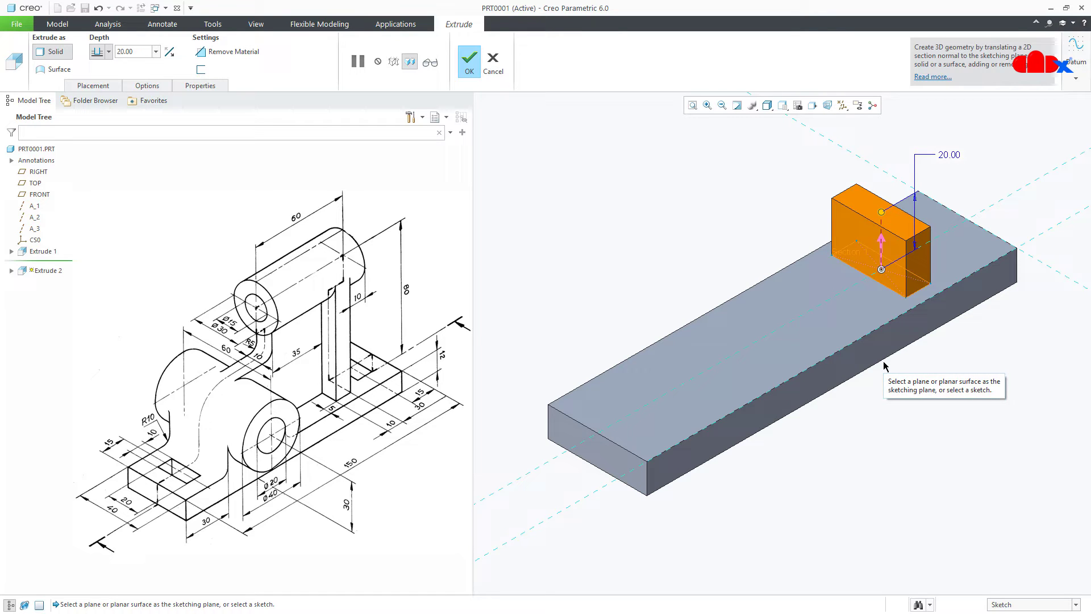
Set the extrusion to run up to a reference and begin a new datum plane
left_click(109, 51)
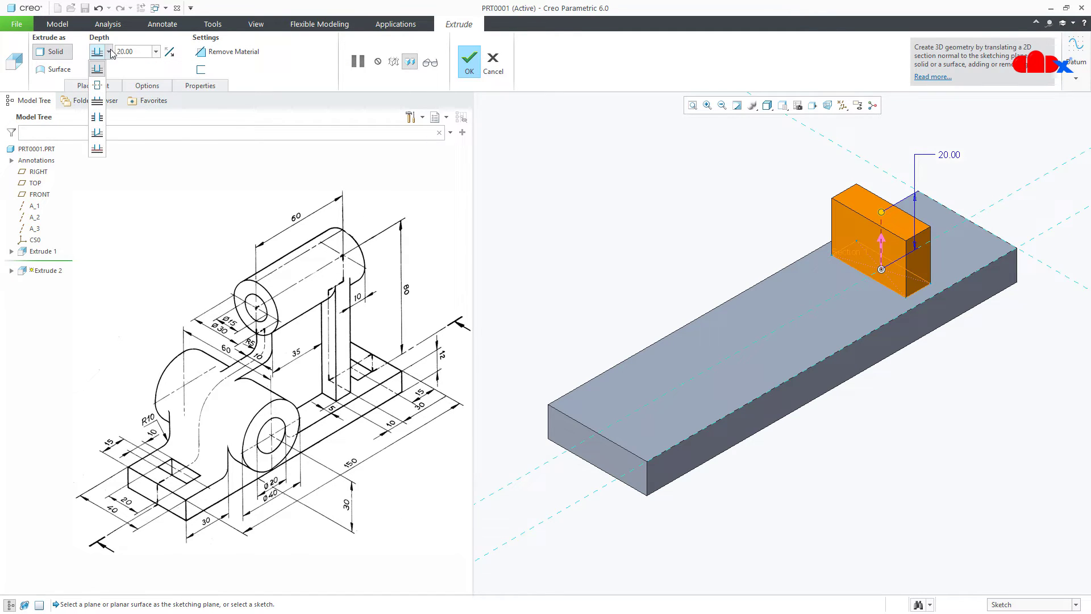
left_click(97, 148)
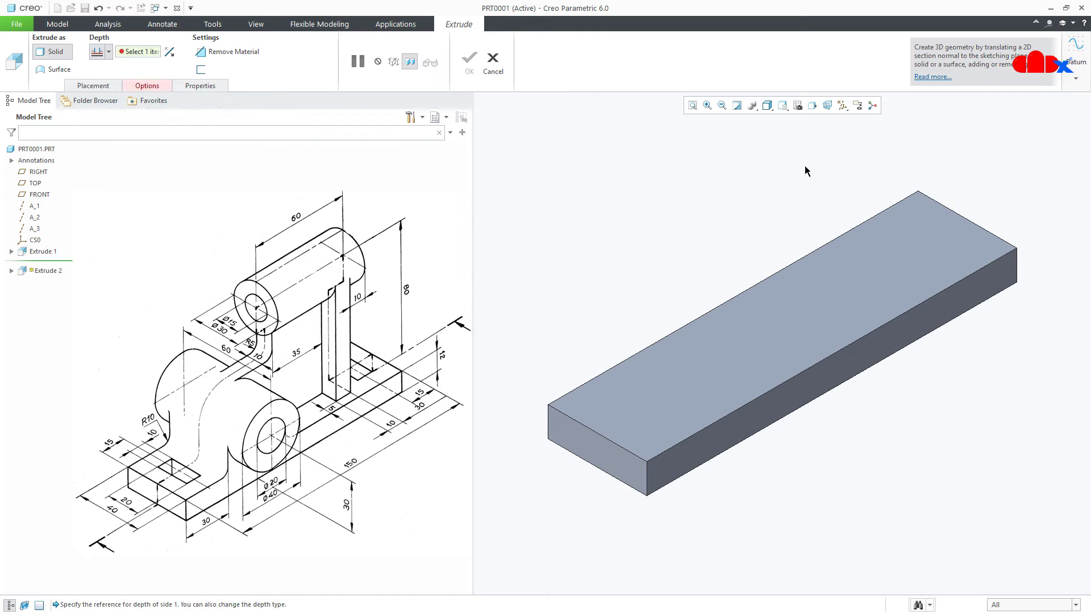
left_click(1075, 80)
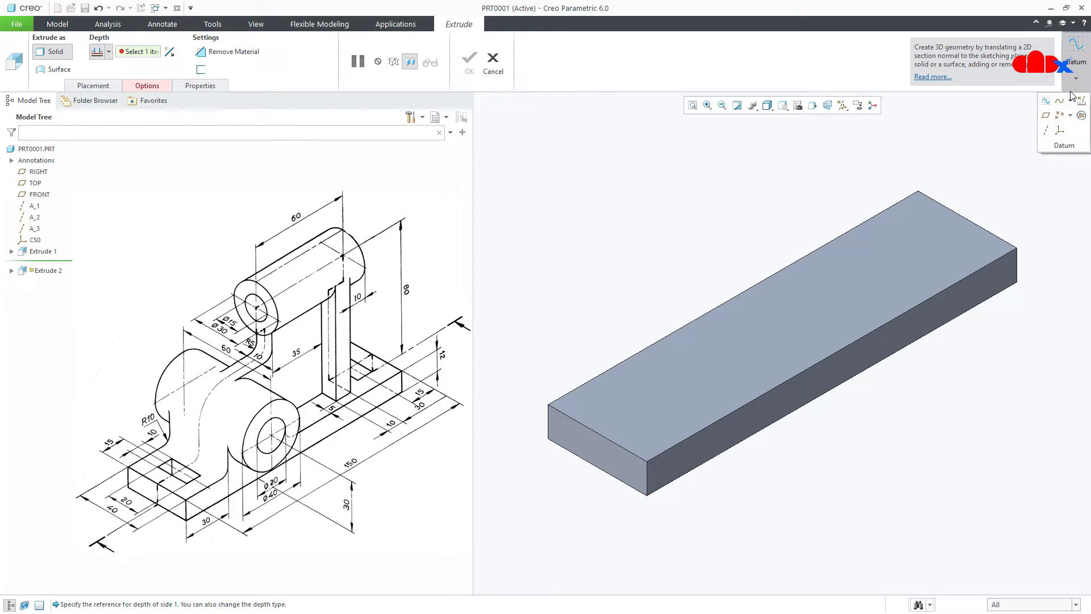
left_click(1048, 118)
scroll(710, 346, "down", 3)
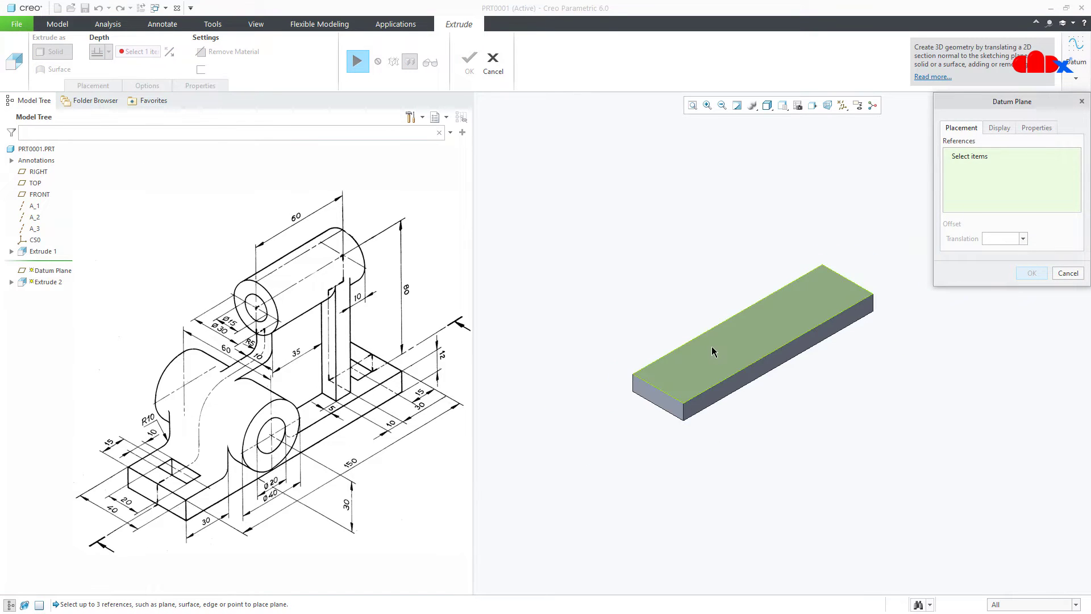
scroll(868, 296, "up", 2)
scroll(868, 296, "up", 2)
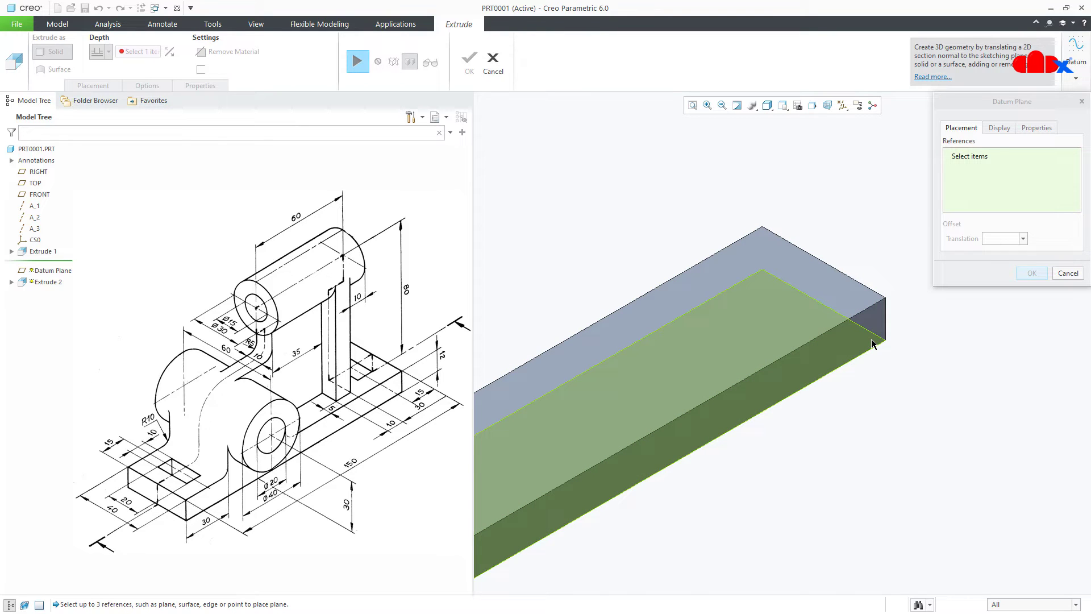
Create the datum plane offset 80 above the base plate's face
left_click(873, 344)
scroll(873, 343, "down", 3)
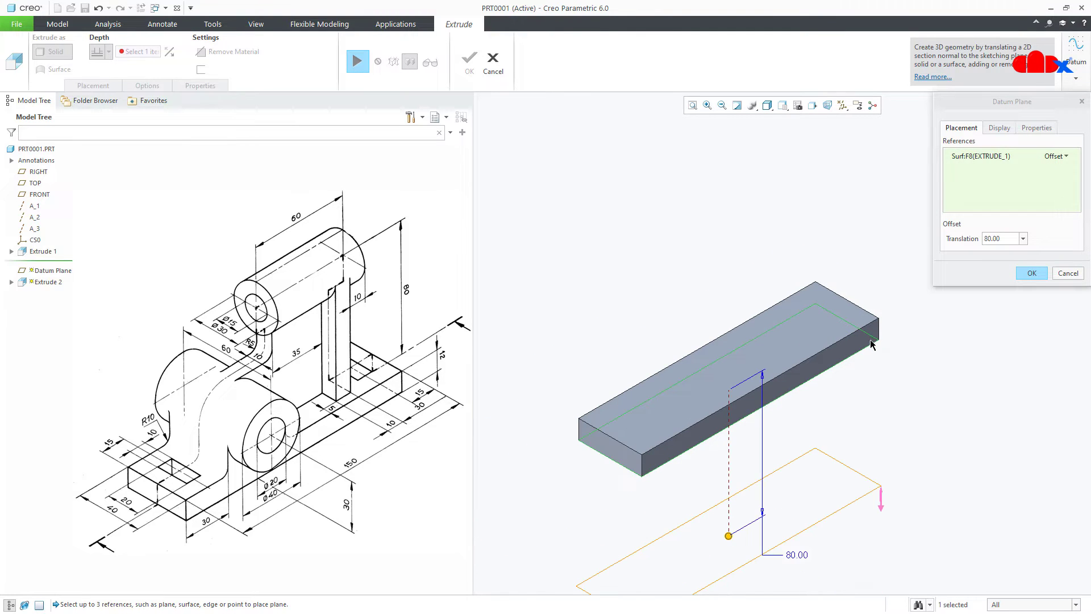
left_click_drag(724, 542, 692, 289)
double_click(793, 227)
type("80")
key("Return")
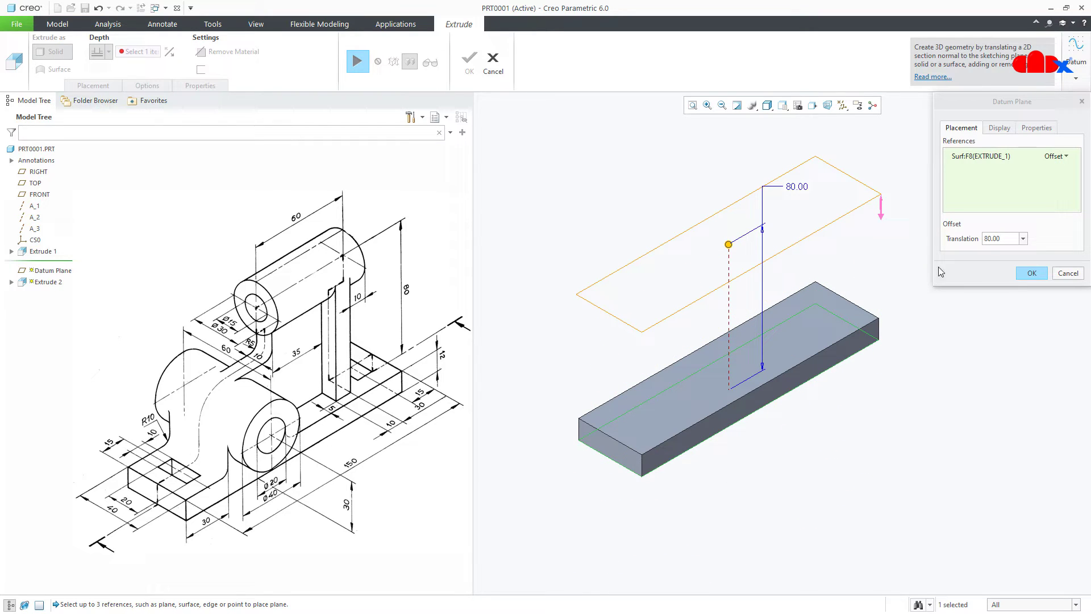
left_click(1018, 272)
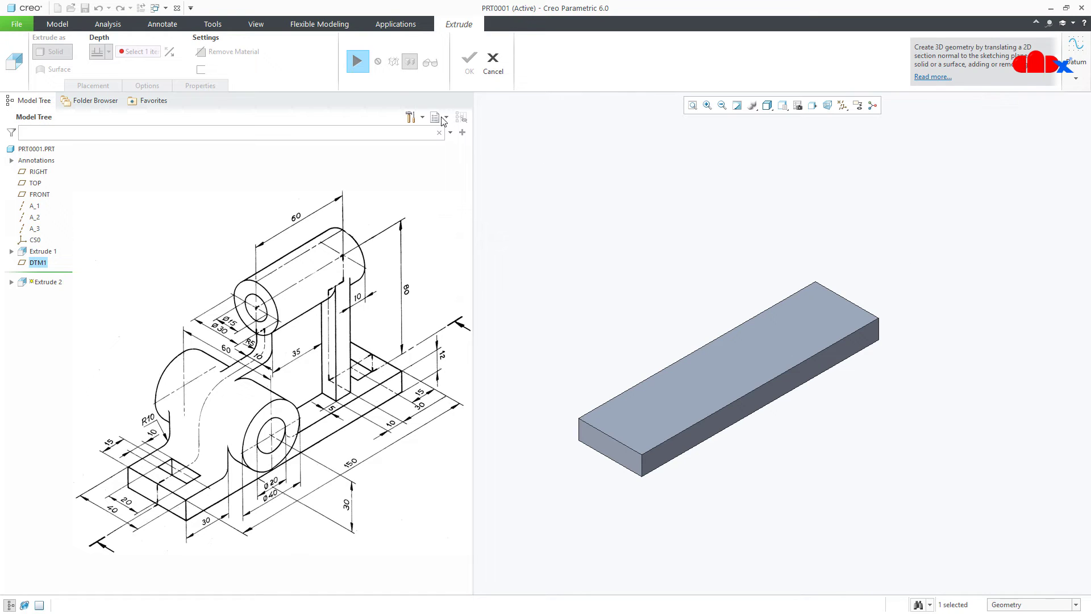
Complete the 80-high upright block and start a new extrusion sketched on its front face
left_click(363, 63)
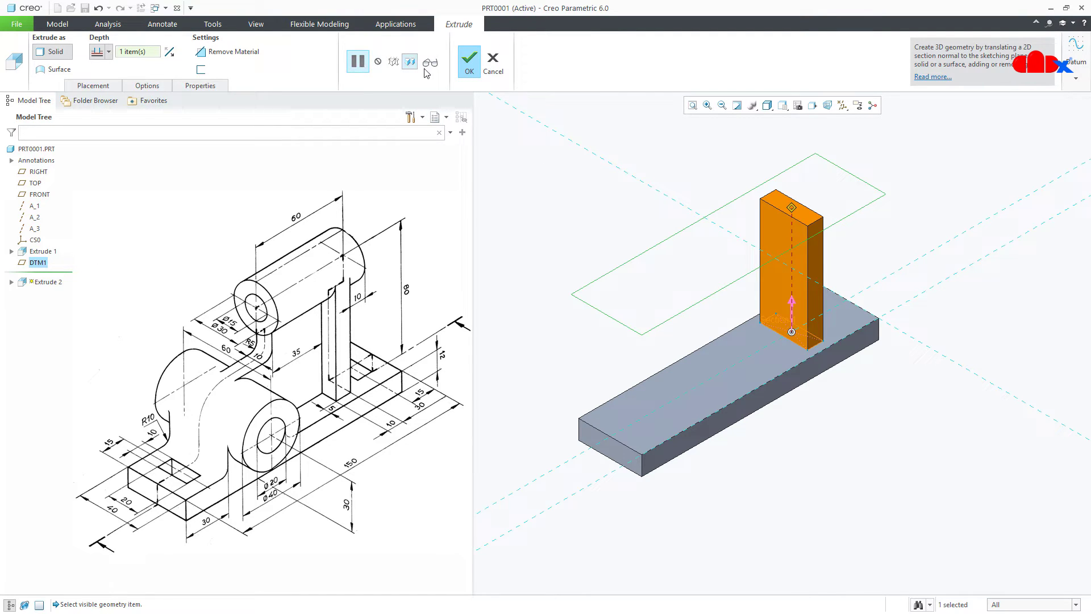
left_click(466, 67)
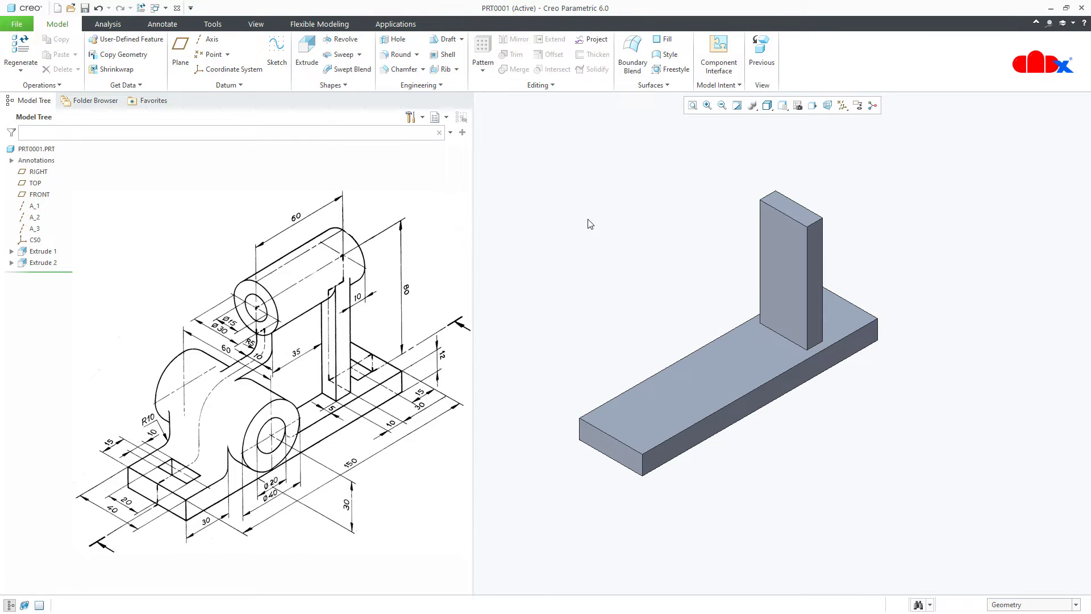
double_click(780, 263)
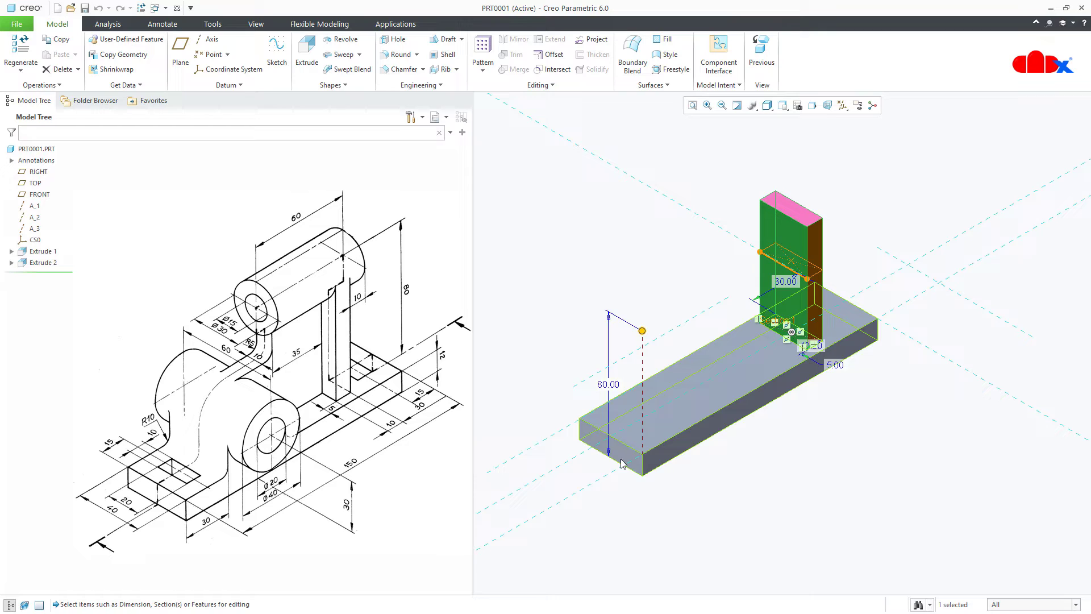
left_click(689, 305)
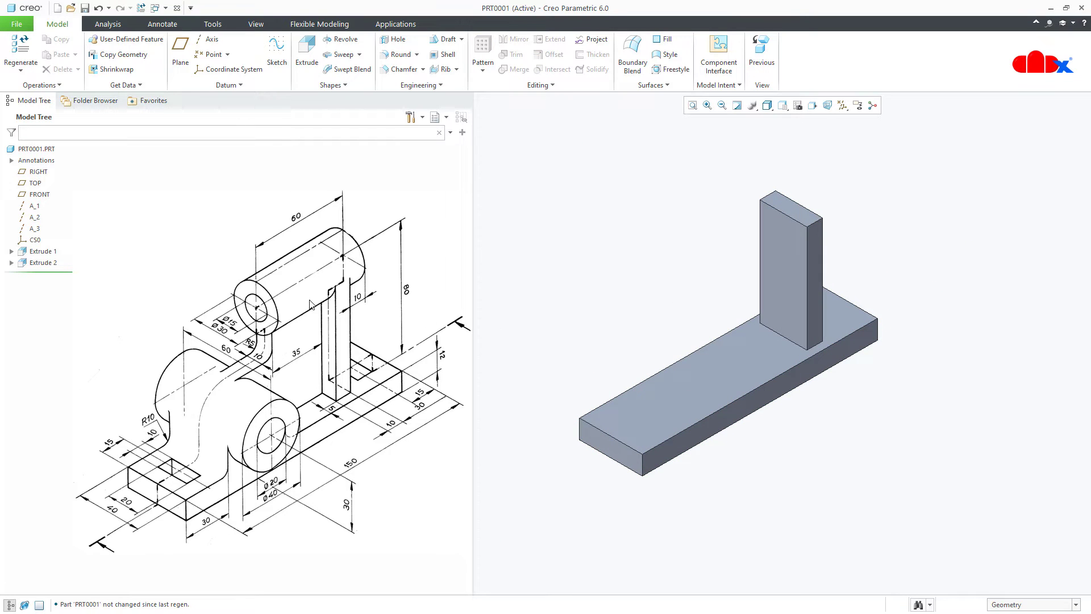
left_click(307, 57)
left_click(782, 241)
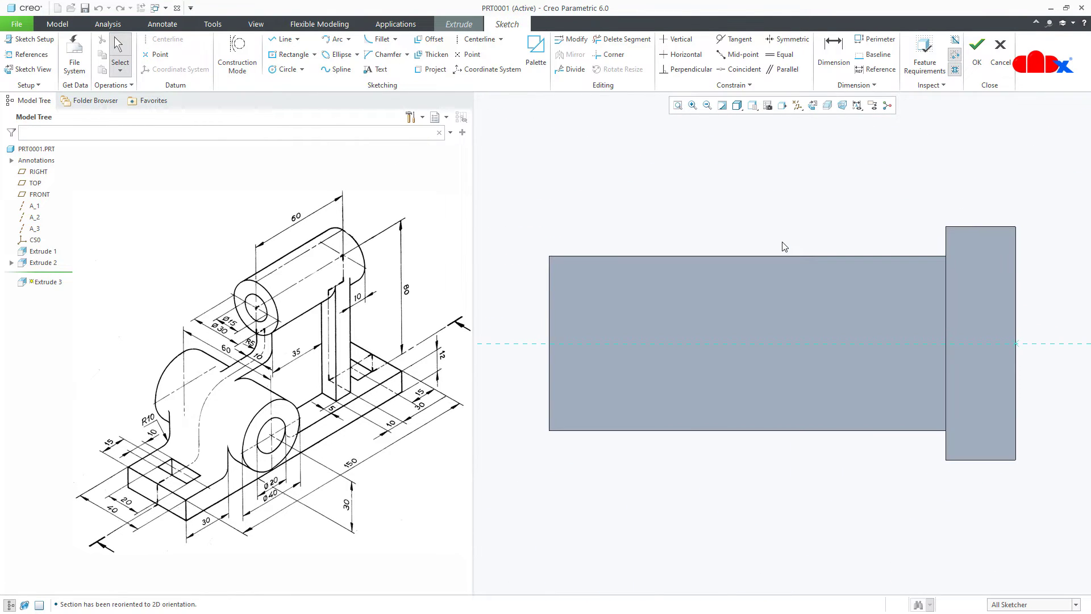
Add the bottom and left edges as references and sketch a circle centred on the left edge
left_click(29, 55)
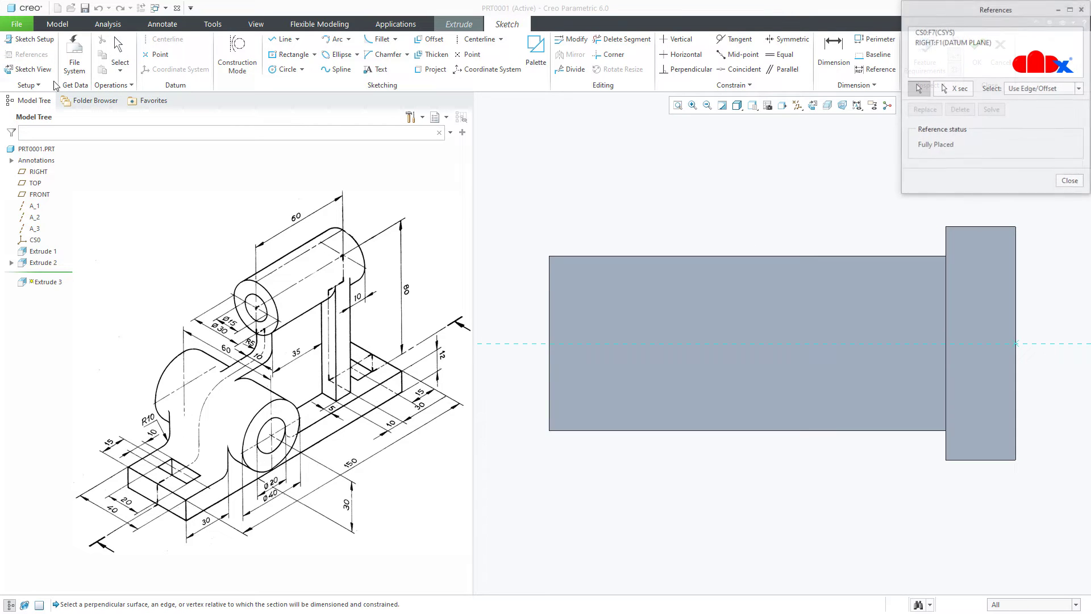
left_click(568, 430)
left_click(551, 414)
right_click(583, 400)
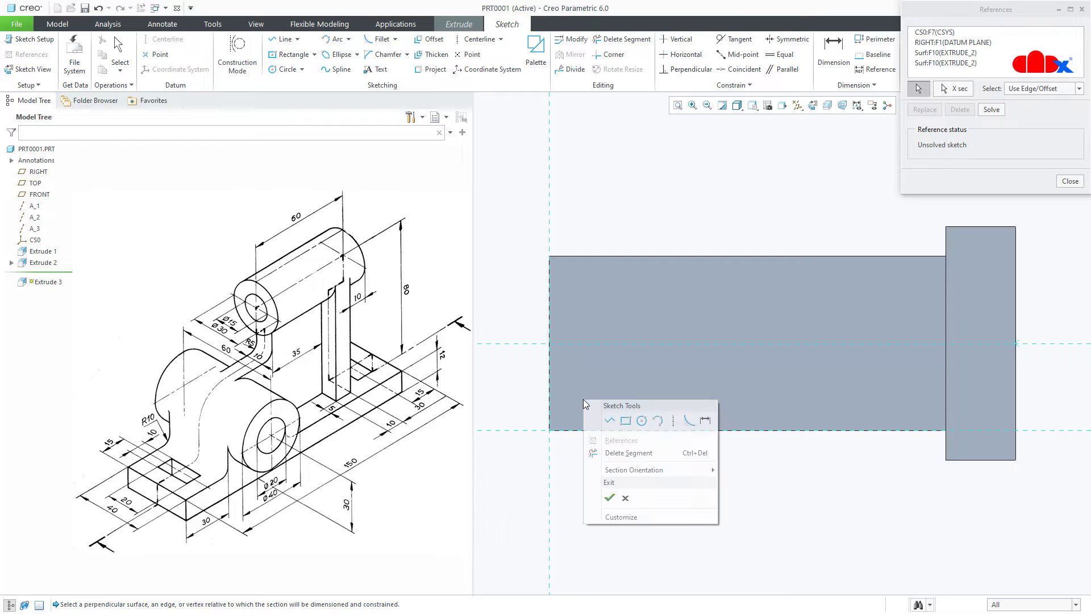
left_click(631, 423)
left_click(549, 344)
left_click(550, 430)
middle_click(635, 401)
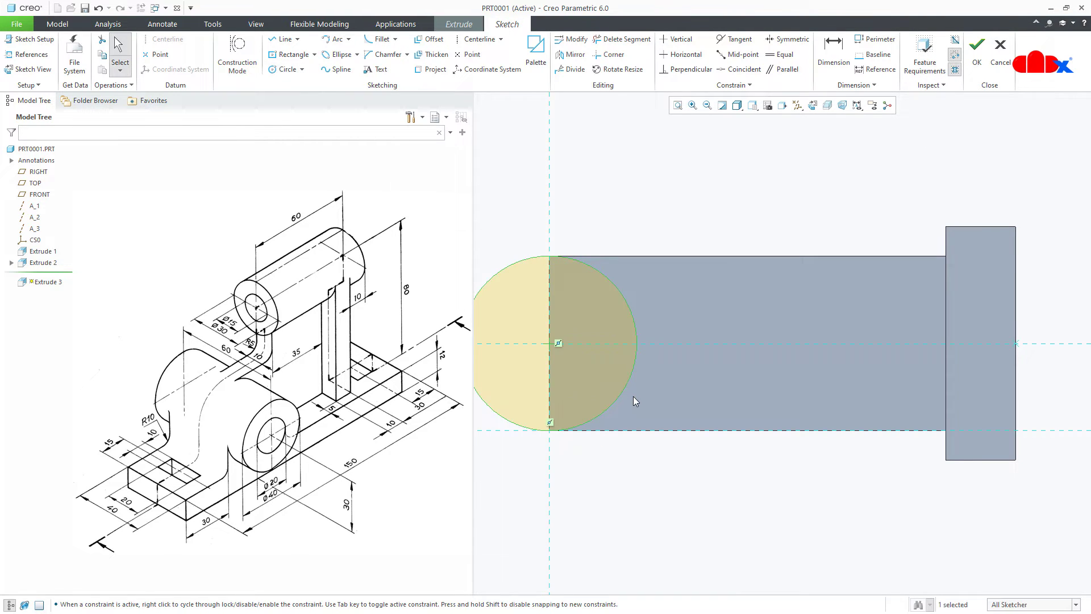
Finish the circle sketch and set the extrusion depth to 10
key("ctrl+d")
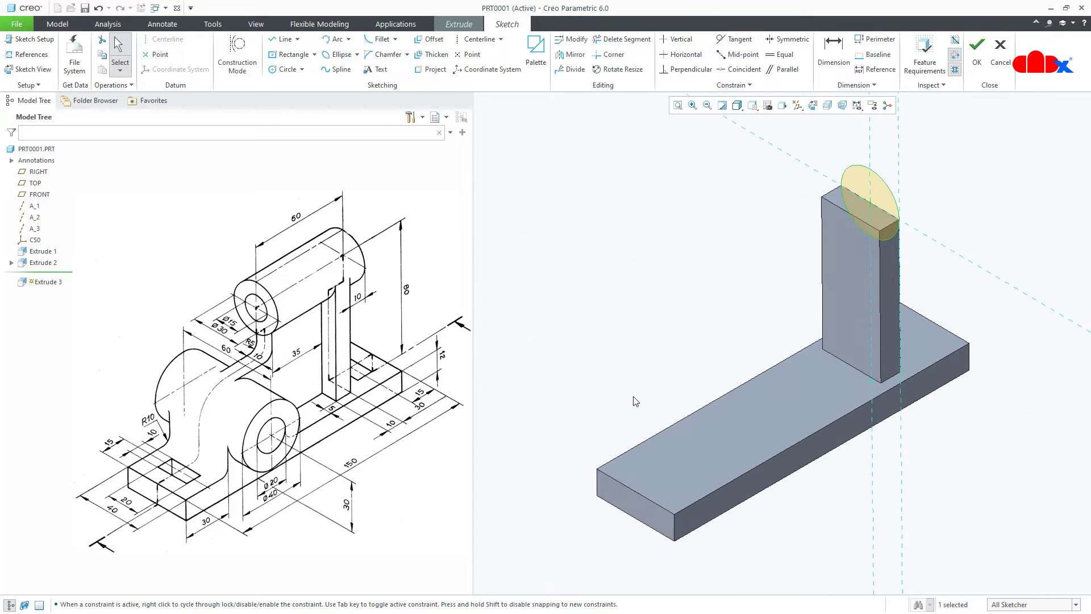
right_click(635, 402)
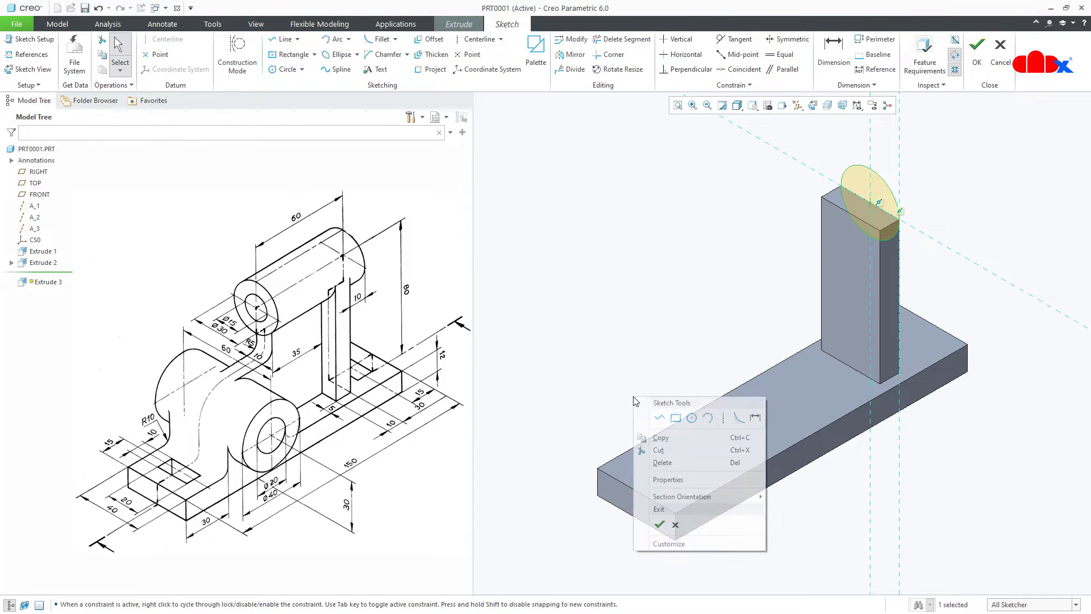
left_click(660, 523)
double_click(993, 189)
type("10")
key("Return")
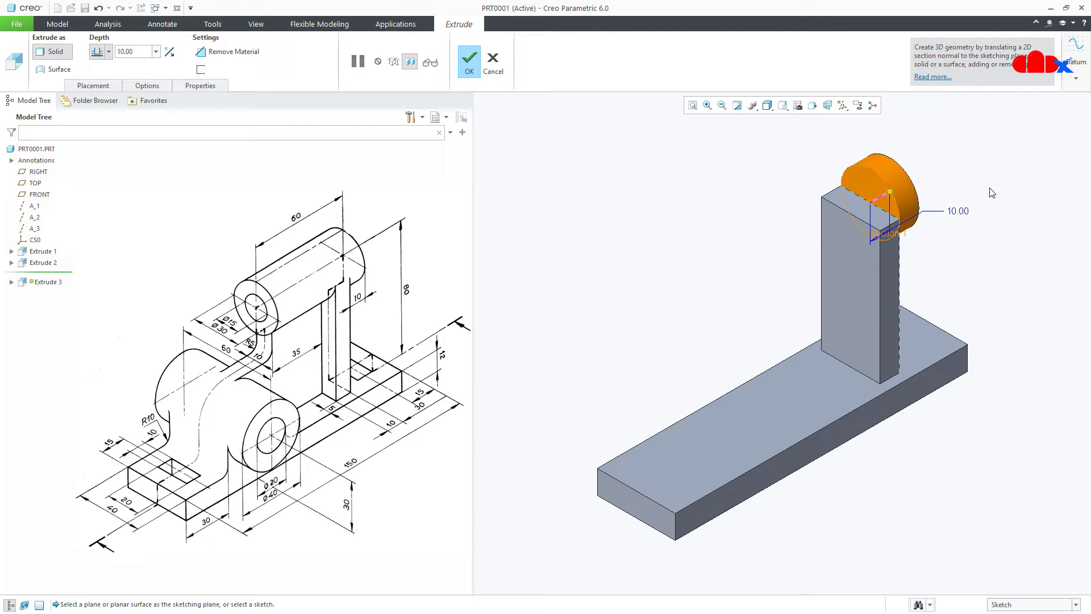
Give the cylinder a blind 50 depth on side two and complete the extrusion
left_click(148, 86)
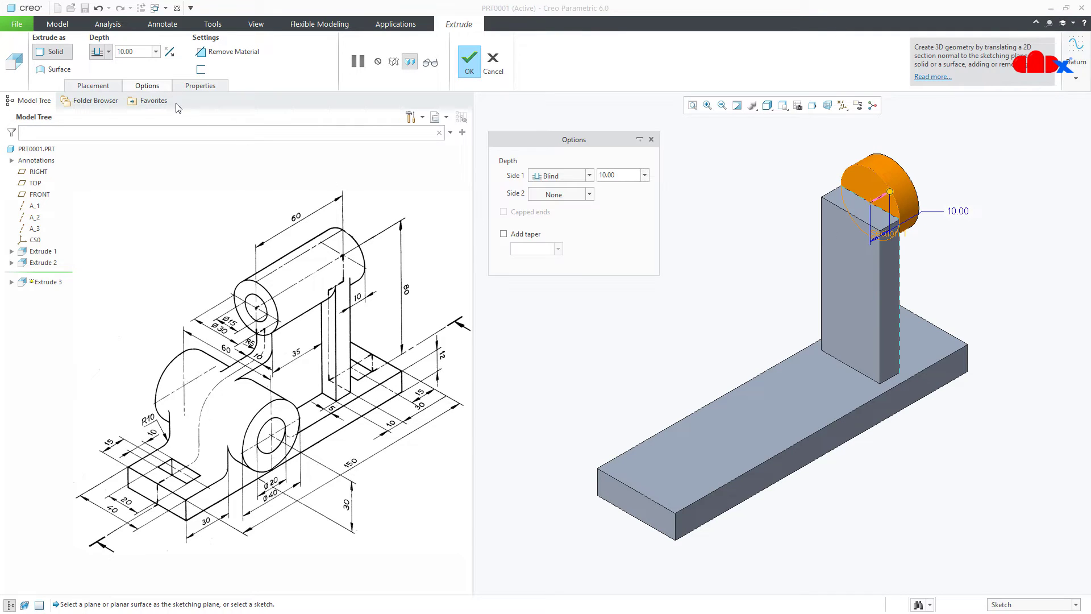
left_click(544, 194)
left_click(542, 209)
double_click(623, 198)
type("50")
key("Return")
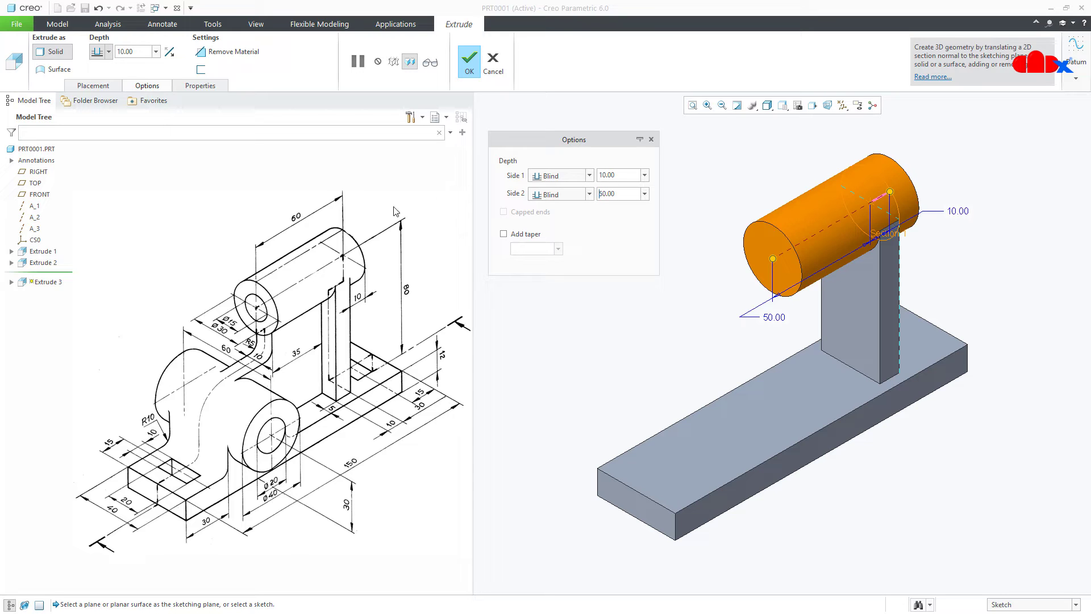
left_click(469, 61)
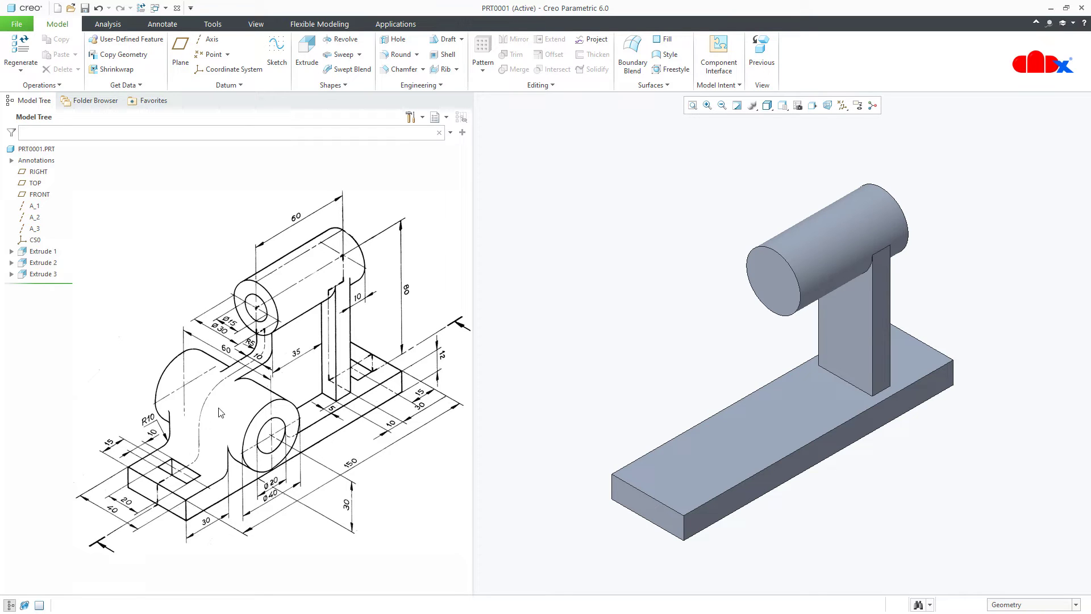
left_click_drag(223, 408, 216, 441)
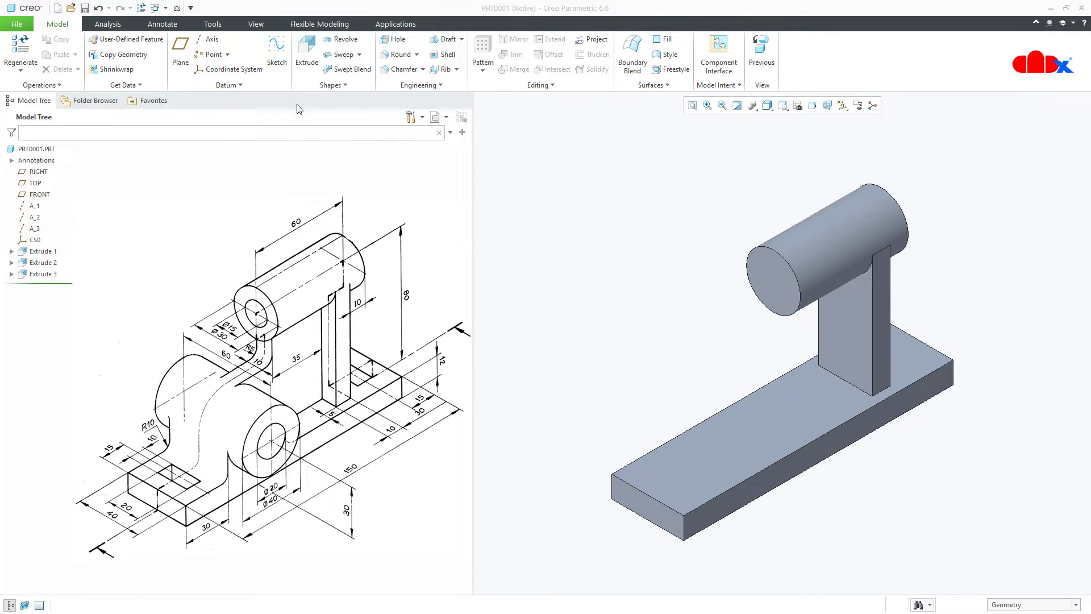
Start an extrusion on the RIGHT plane referencing the plate's top surface and axis A_4
left_click(306, 54)
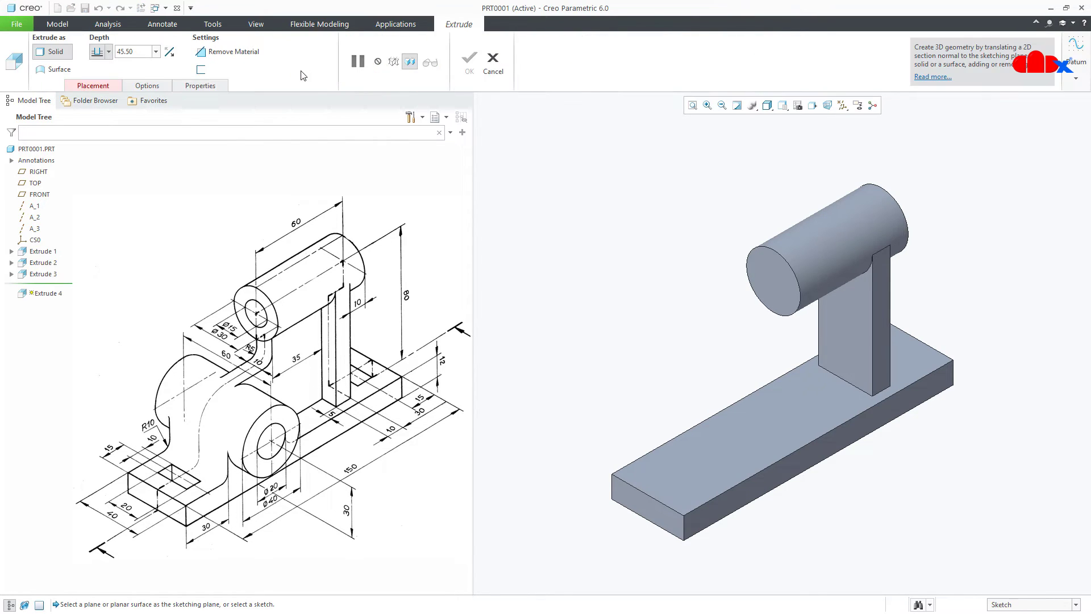
left_click(35, 172)
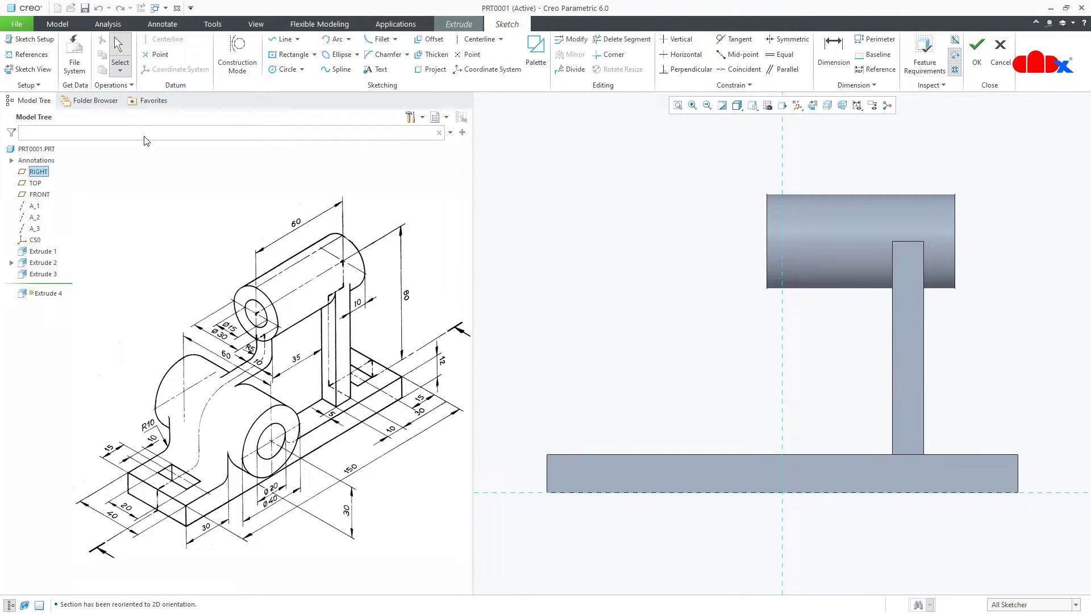
left_click(47, 58)
left_click(569, 454)
left_click(797, 105)
left_click(827, 131)
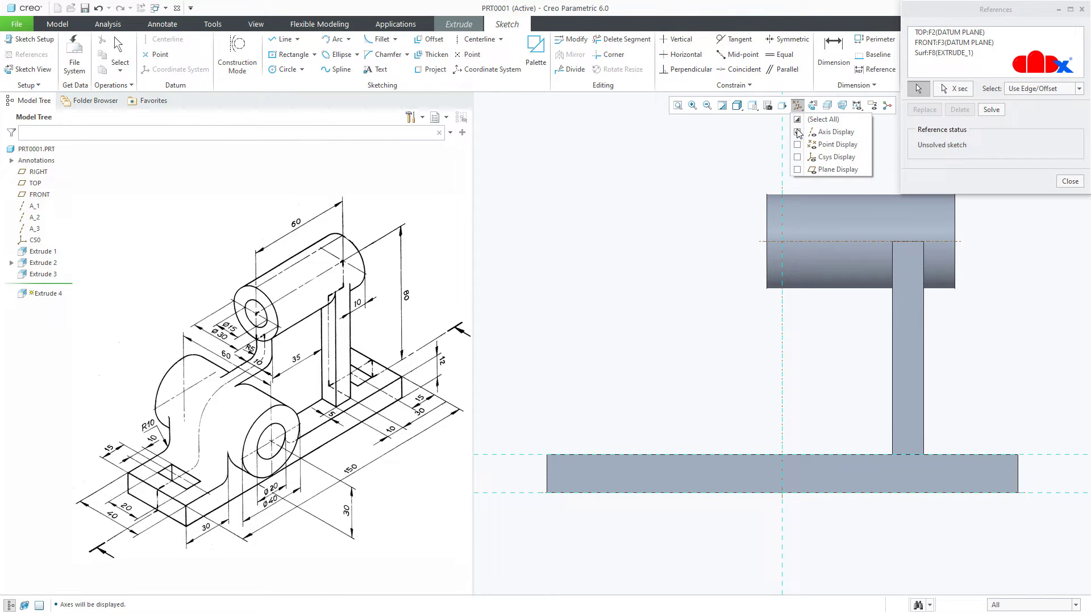
left_click(800, 242)
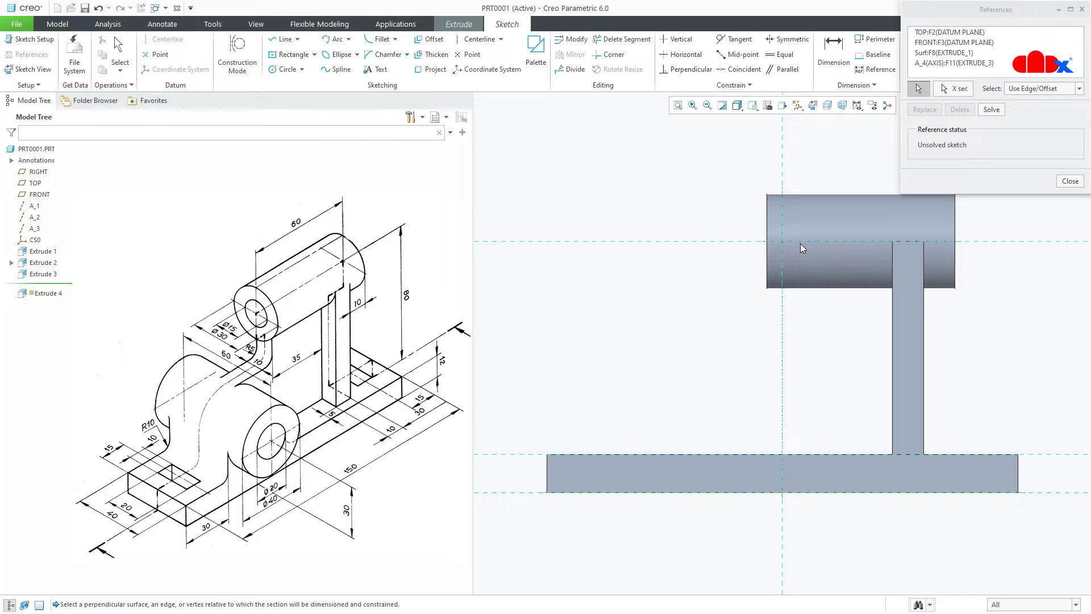
middle_click(692, 313)
right_click(692, 313)
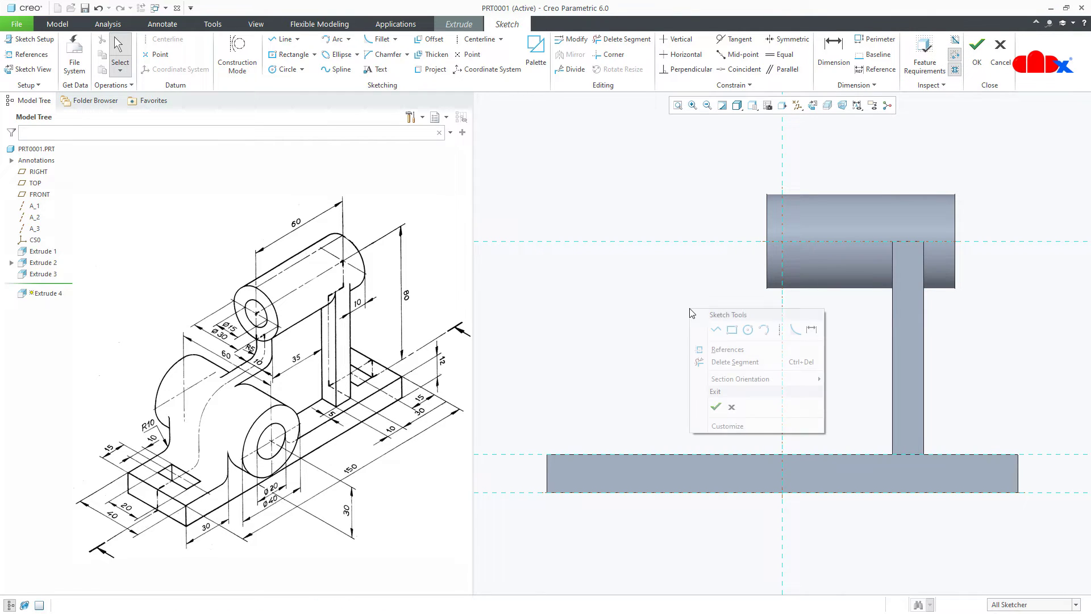
Draw the closed six-line stepped profile between the cylinder axis, base plate and upright
left_click(715, 329)
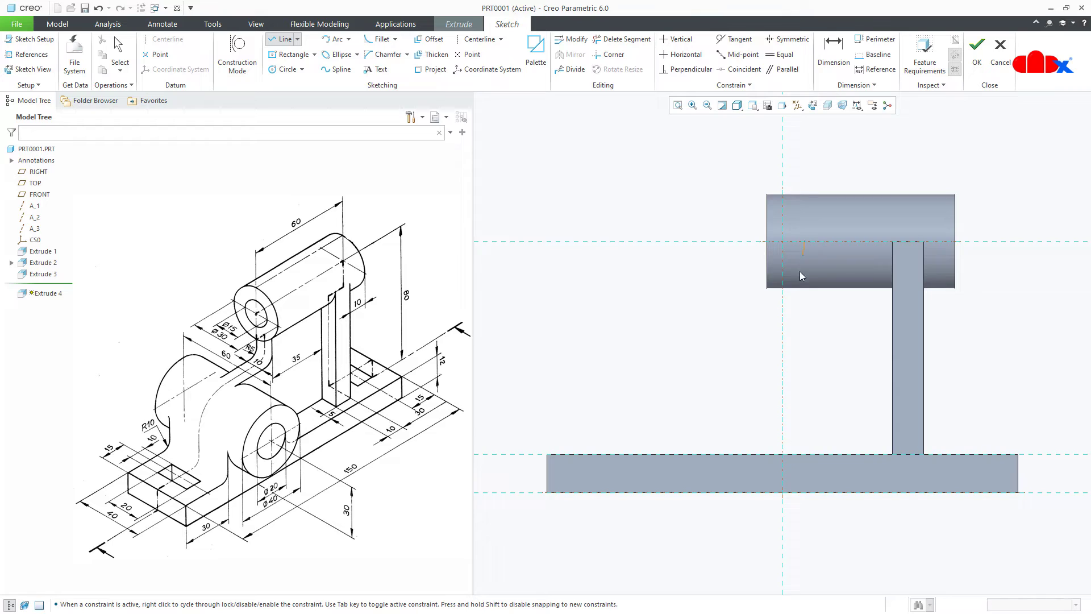
left_click(804, 352)
left_click(648, 353)
left_click(648, 454)
left_click(892, 458)
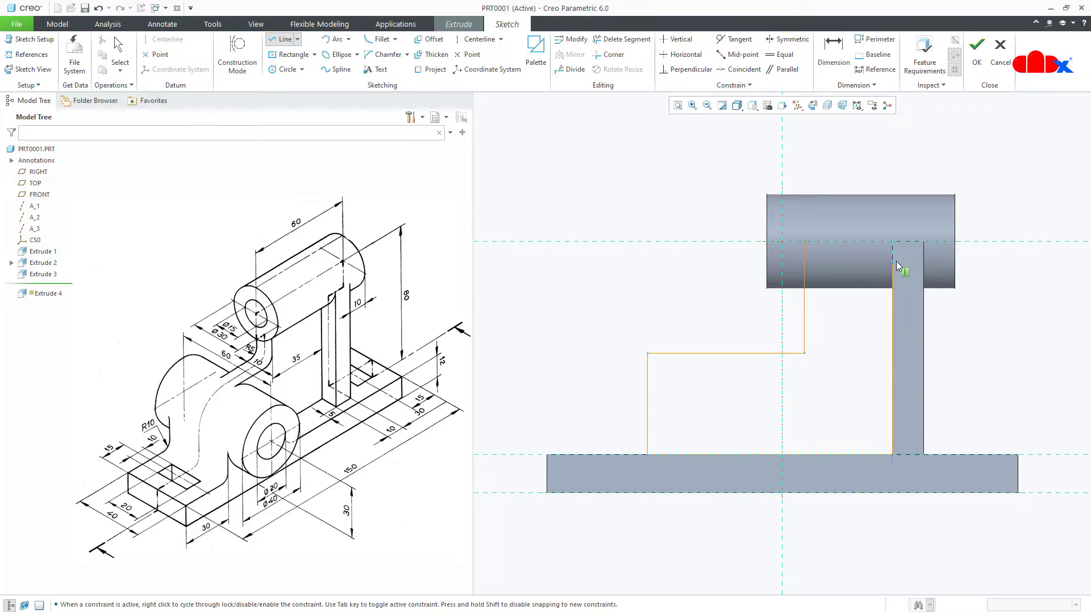
left_click(892, 242)
left_click(804, 242)
middle_click(840, 307)
Fillet the corner between the top step edge and the left edge (R 18.48)
right_click(839, 305)
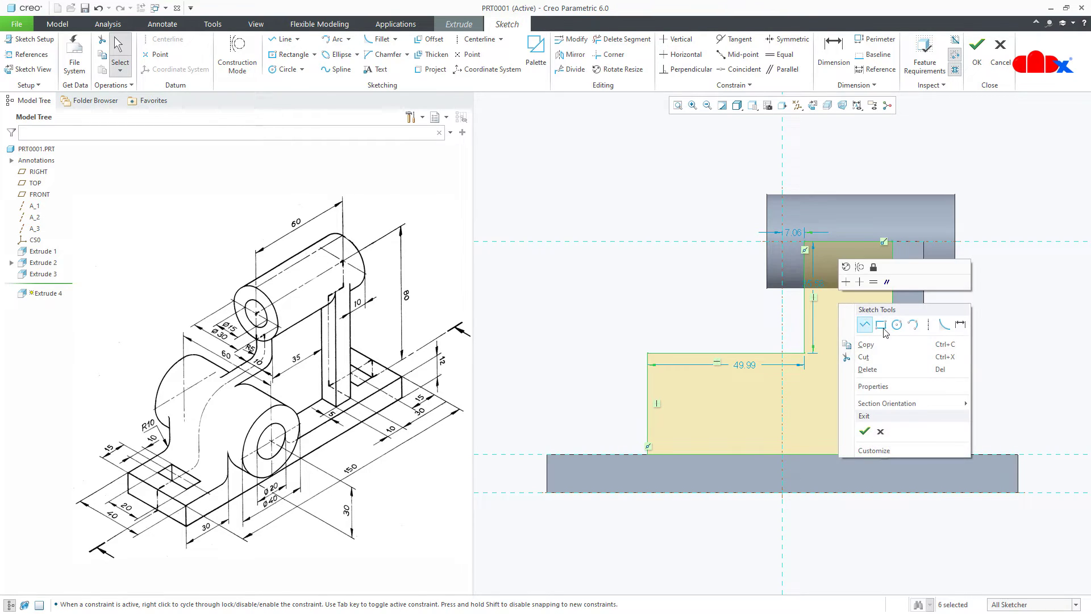
left_click(942, 331)
left_click(723, 355)
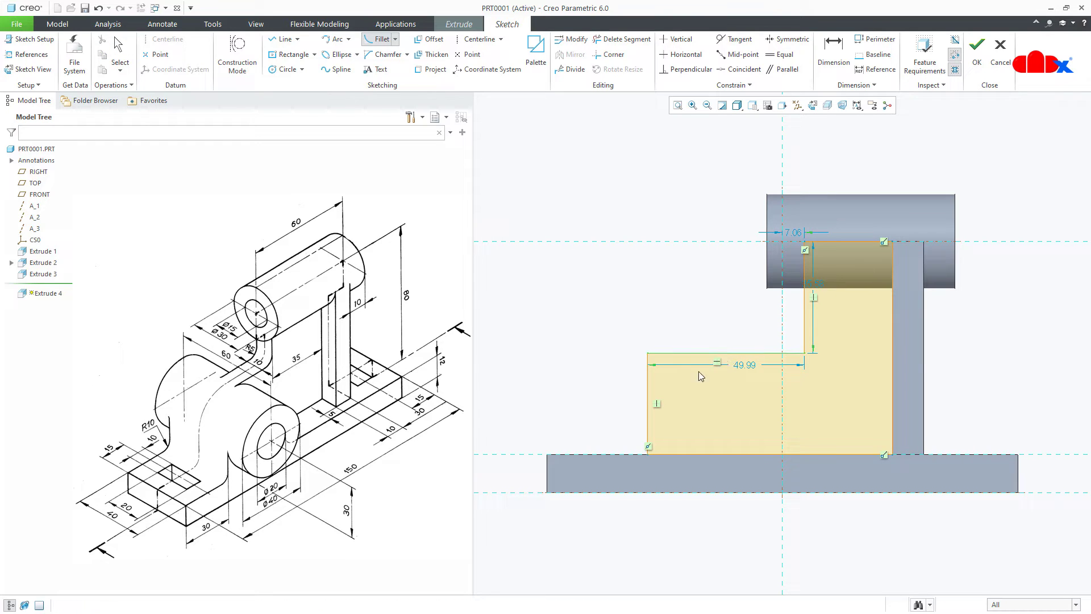
left_click(650, 411)
middle_click(689, 407)
right_click(689, 407)
Dimension the upper width to 35 and the arc centre height to 30
left_click(809, 427)
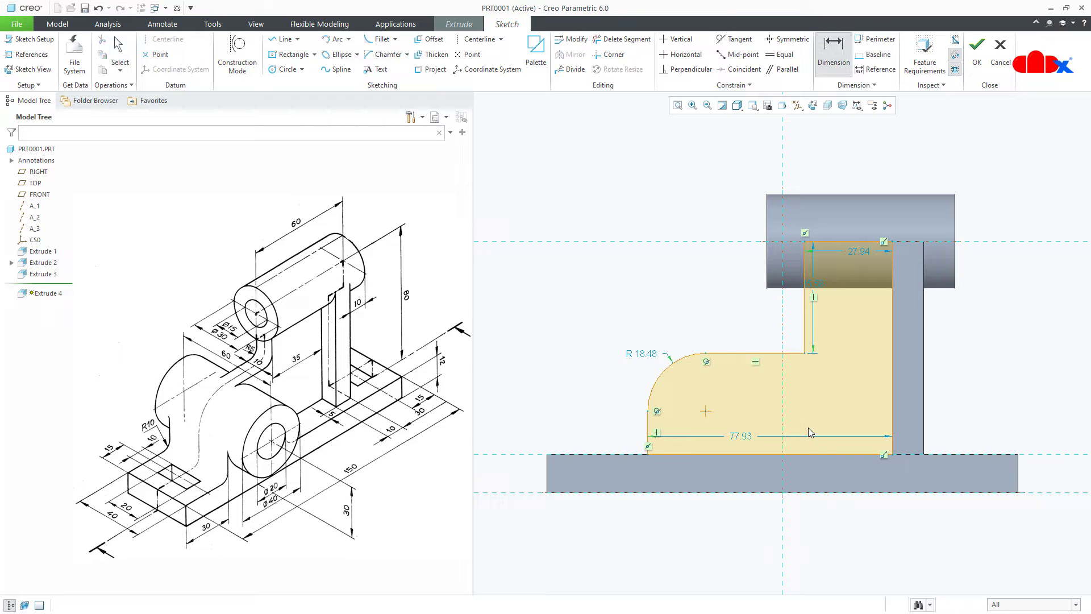
left_click(803, 328)
left_click(892, 327)
middle_click(867, 329)
type("35")
key("Return")
left_click(706, 409)
left_click(662, 493)
middle_click(632, 483)
type("30")
key("Return")
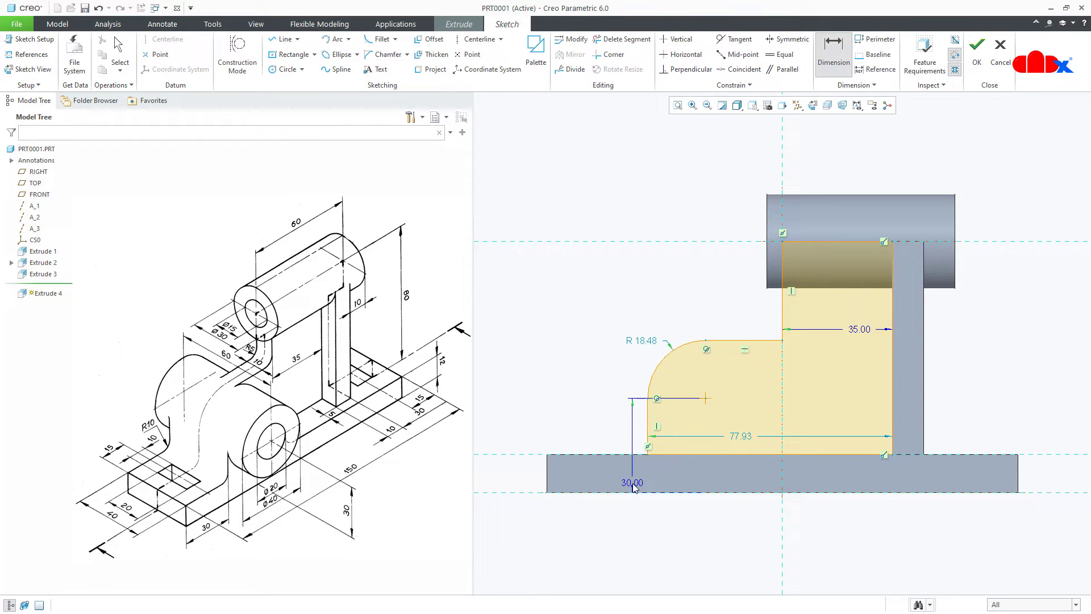
Set the arc to Ø 40 and its offset from the base's left edge to 30
middle_click(596, 348)
type("40")
key("Return")
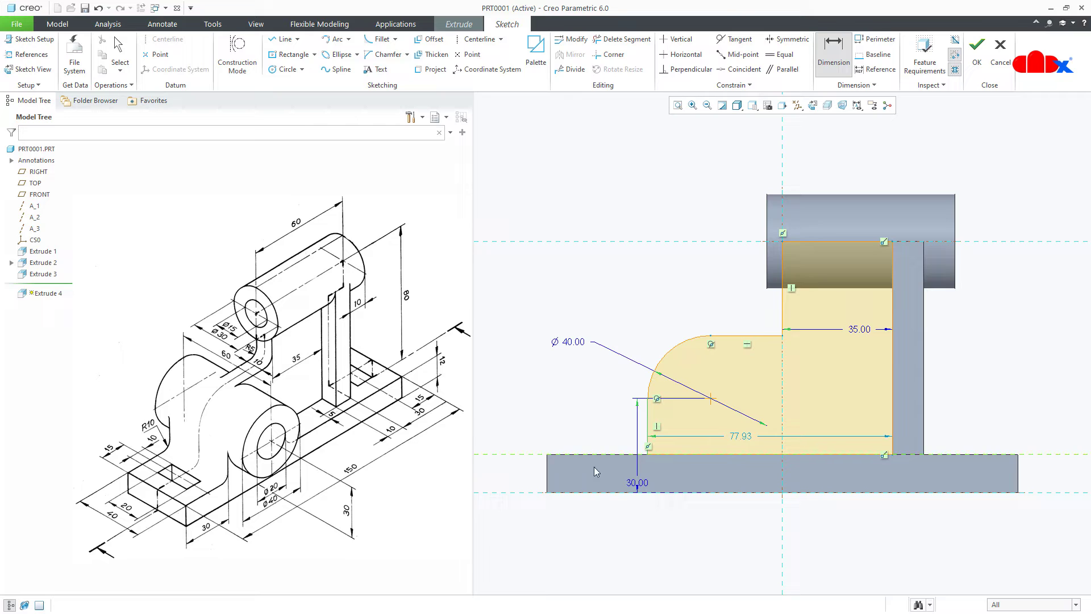
middle_click(575, 430)
type("30")
key("Return")
right_click(574, 427)
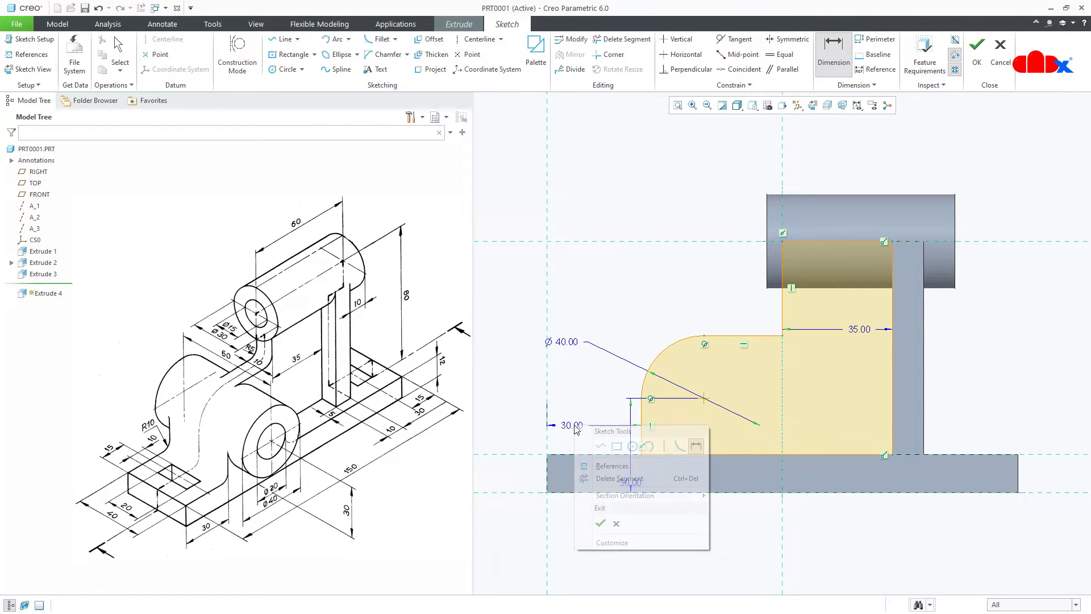
Extrude the web profile 10 thick, symmetric about the sketch plane
left_click(592, 519)
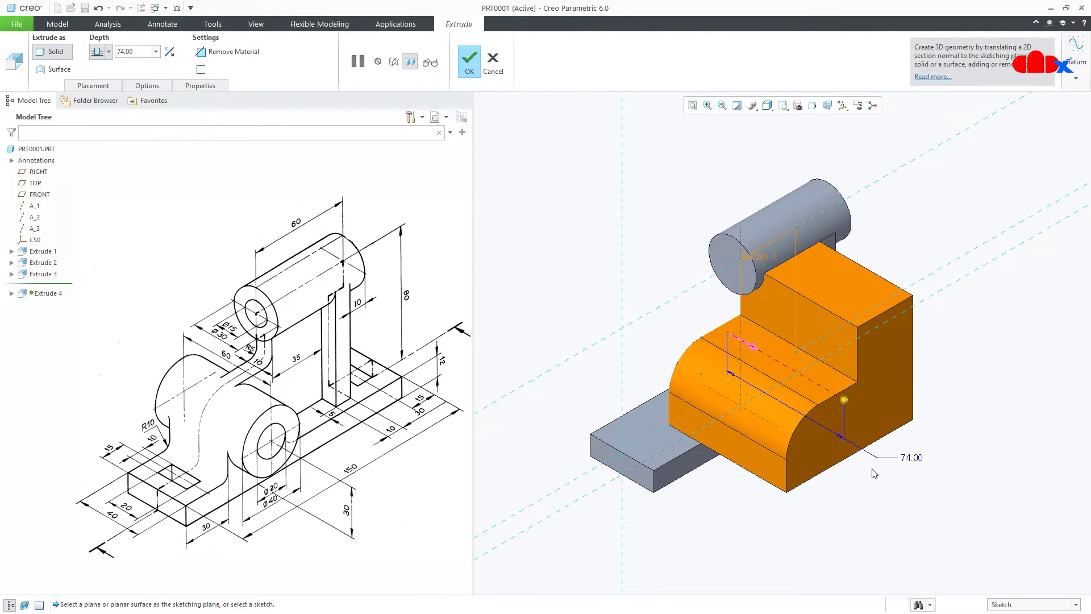
double_click(909, 457)
type("10")
key("Return")
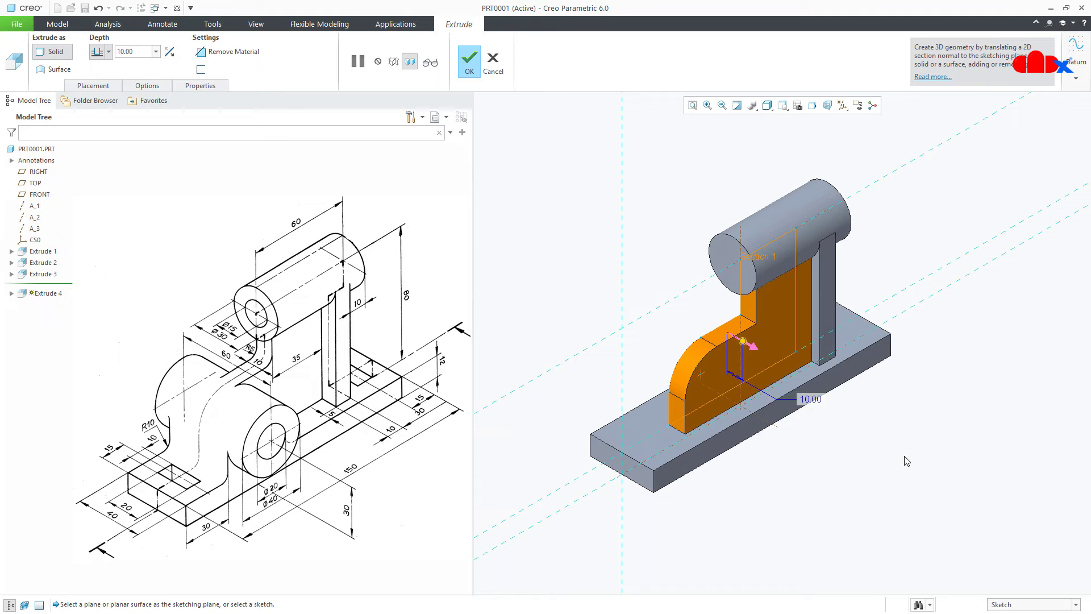
left_click(108, 52)
left_click(97, 84)
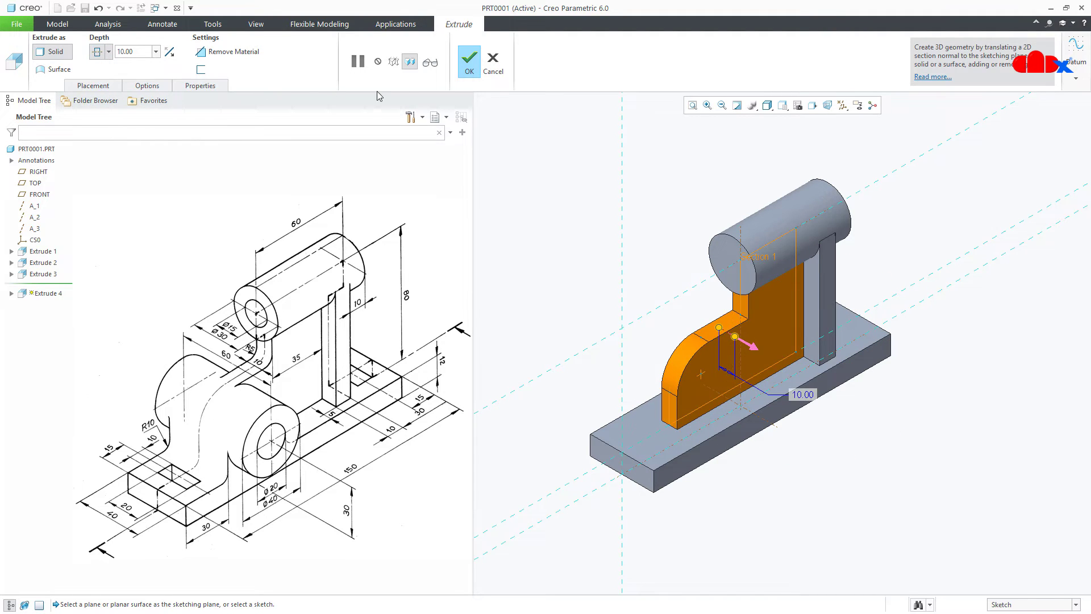
left_click(467, 68)
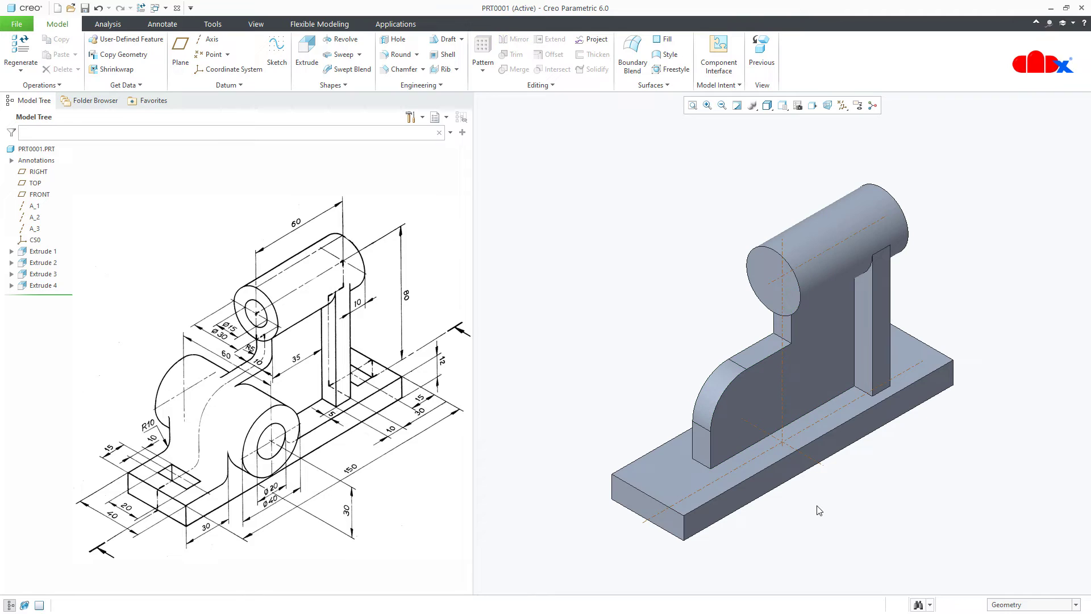
Hide the datum axes in the model view
left_click(842, 105)
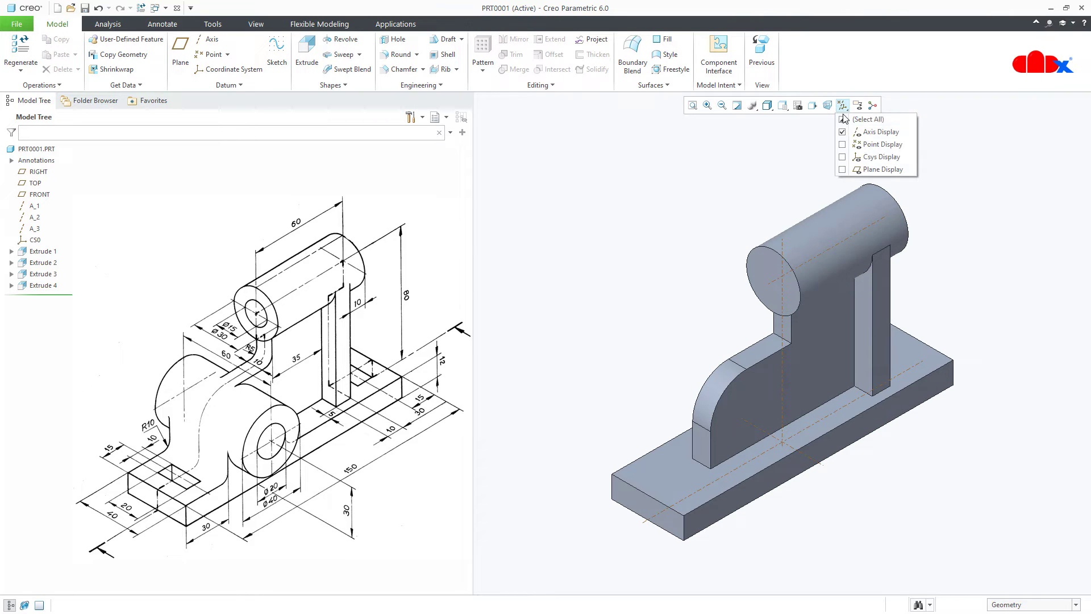
left_click(842, 132)
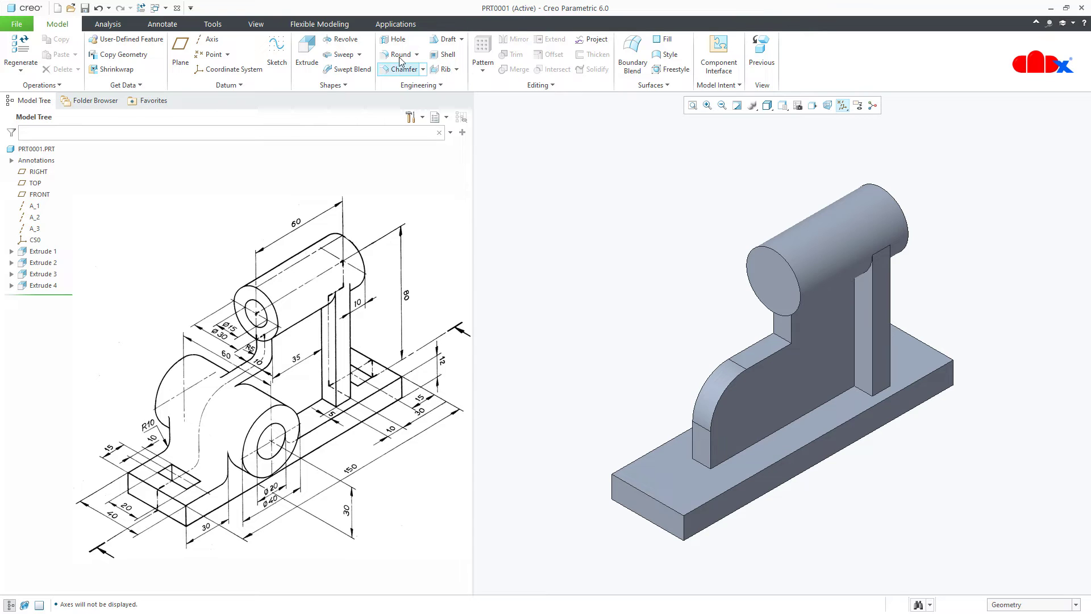
left_click(308, 50)
On the RIGHT plane, sketch a circle matching the web's rounded end, referenced to its arc edge
left_click(39, 171)
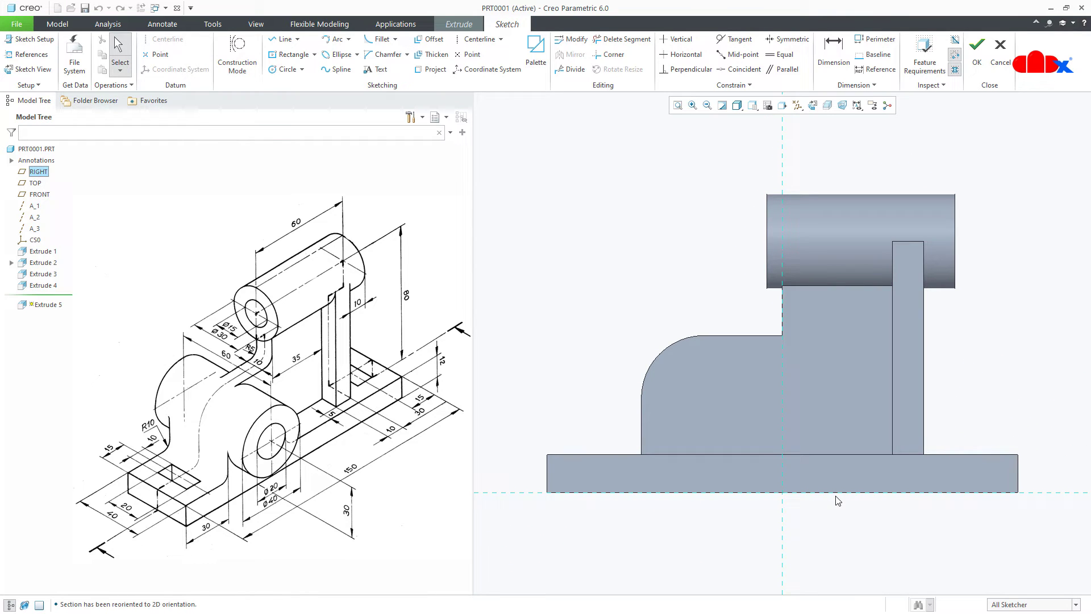
left_click(29, 54)
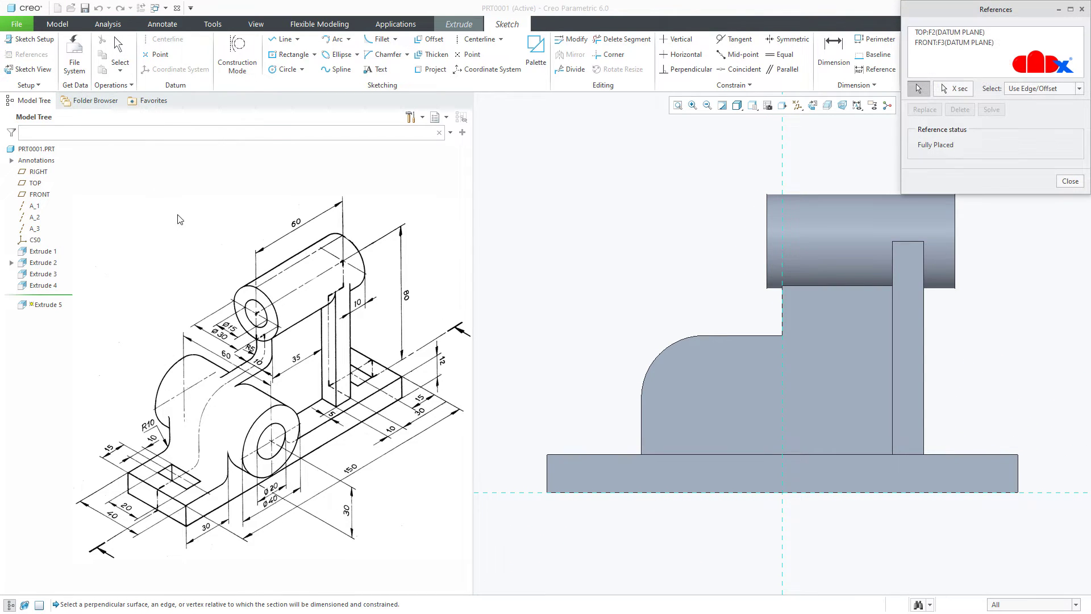
left_click(649, 366)
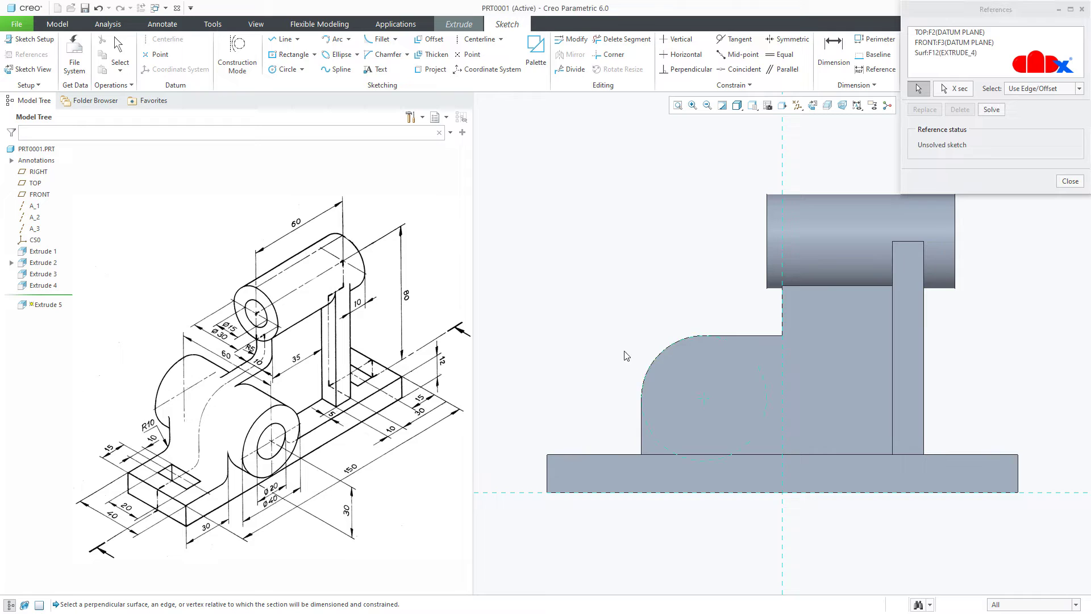
right_click(603, 340)
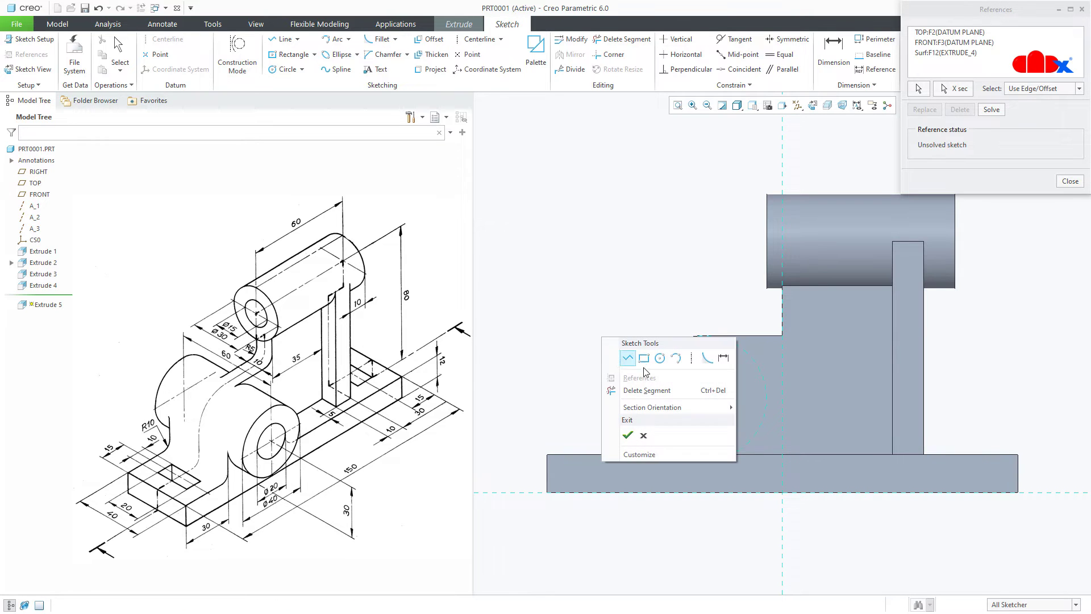
left_click(660, 363)
left_click(733, 451)
middle_click(732, 448)
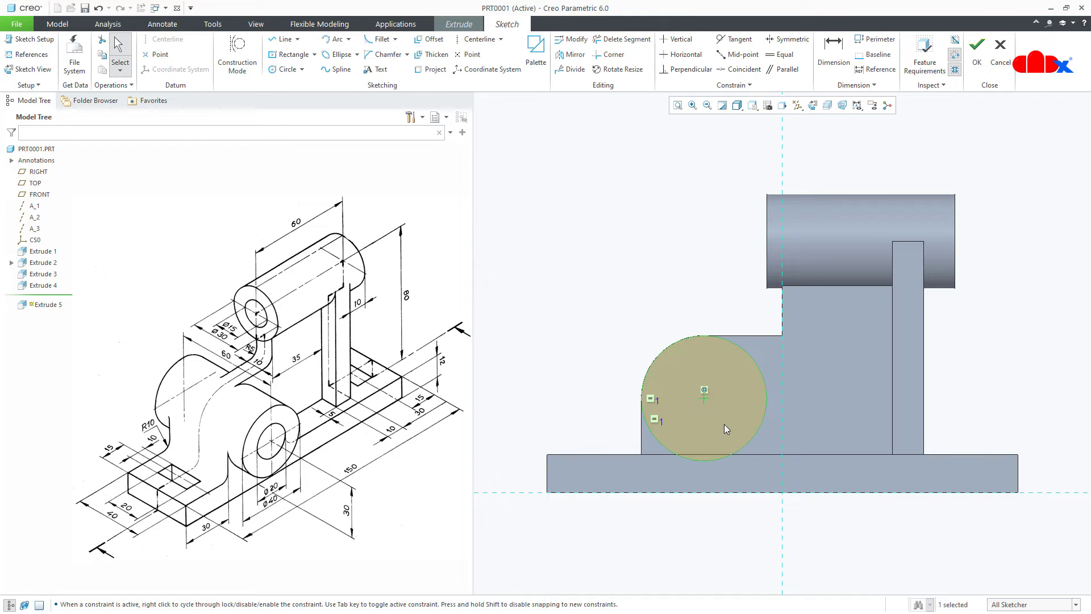
key("ctrl+d")
right_click(724, 424)
Extrude the circle as added material, symmetric, 60 long, forming the cylinder
left_click(758, 557)
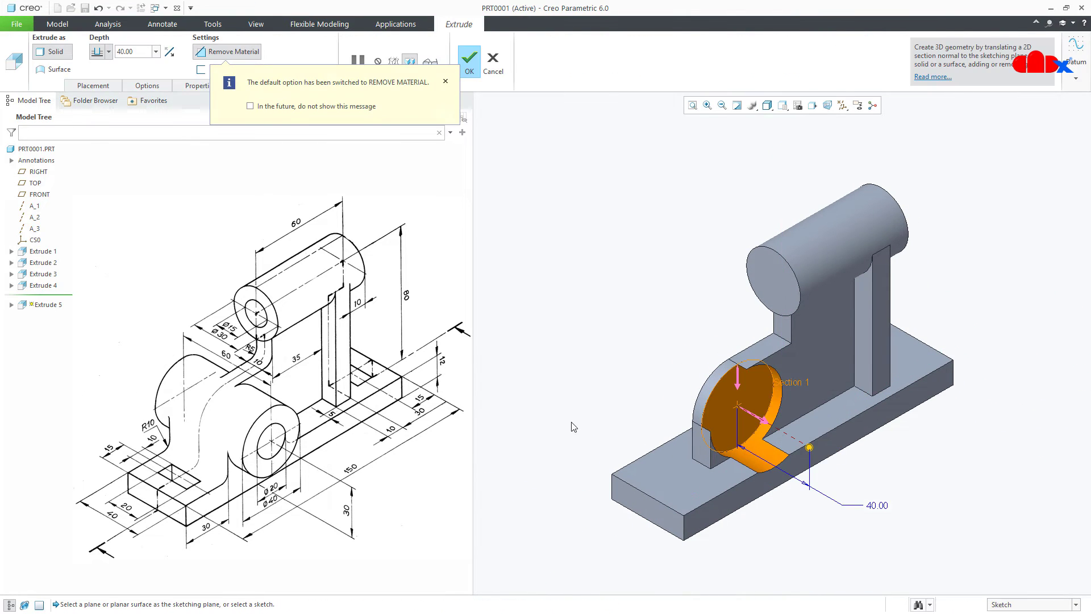
left_click(227, 51)
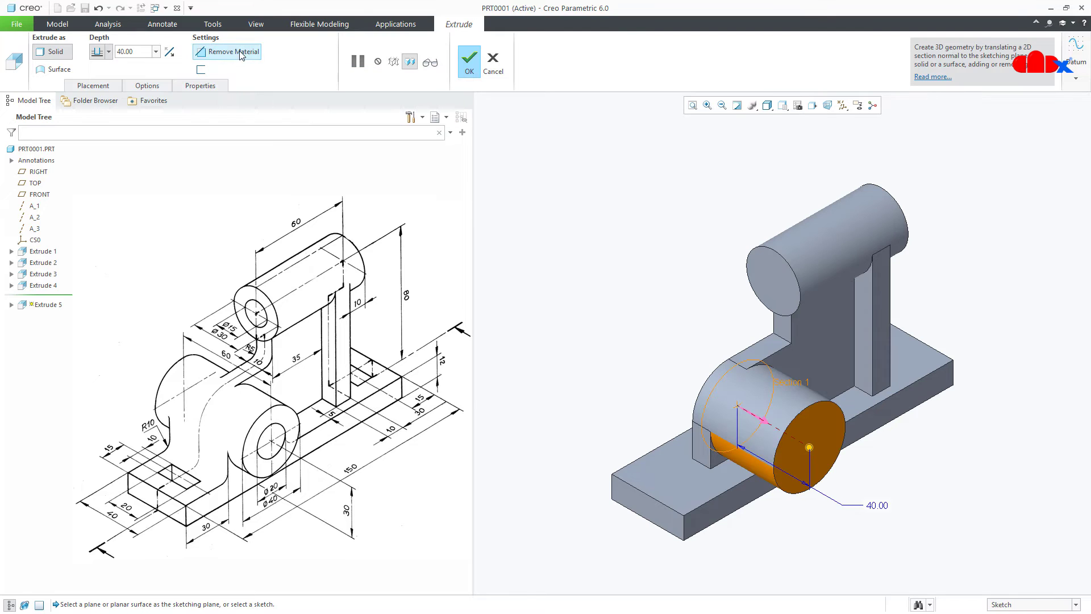
left_click(108, 51)
left_click(99, 86)
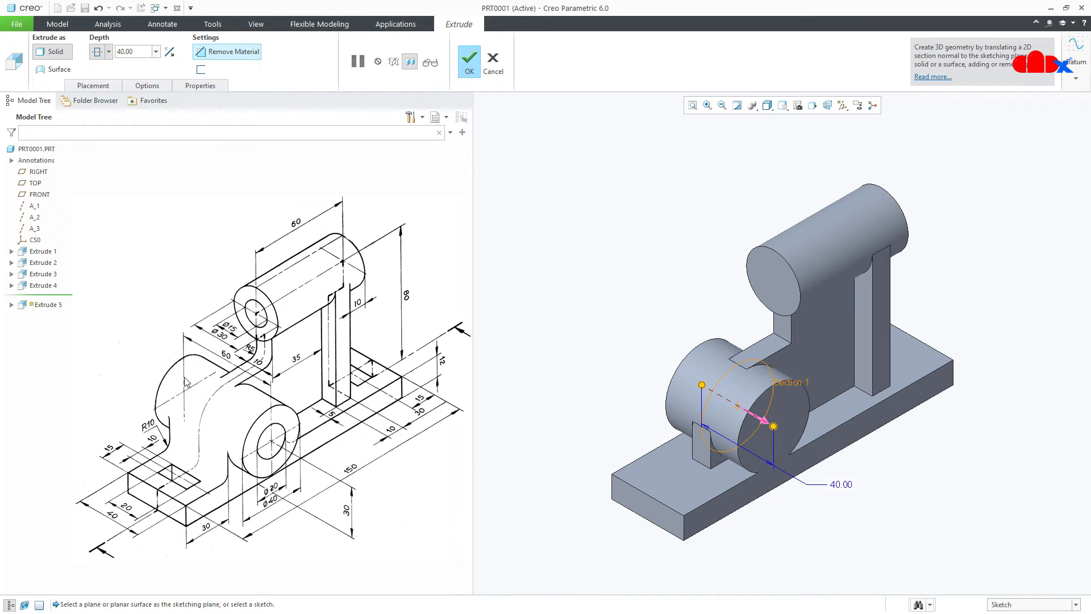
left_click(145, 53)
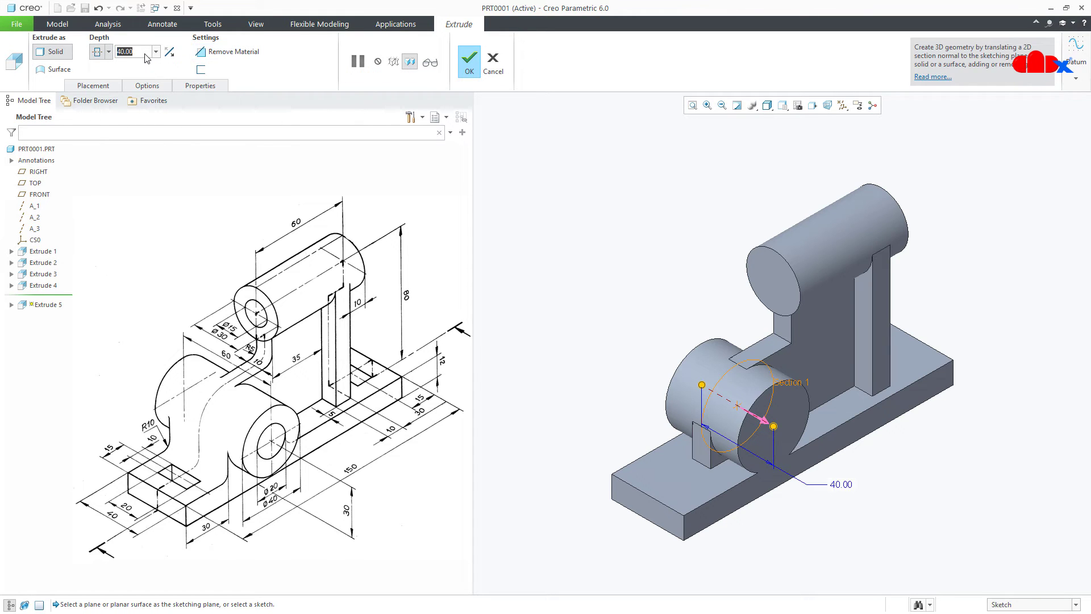
type("60")
key("Return")
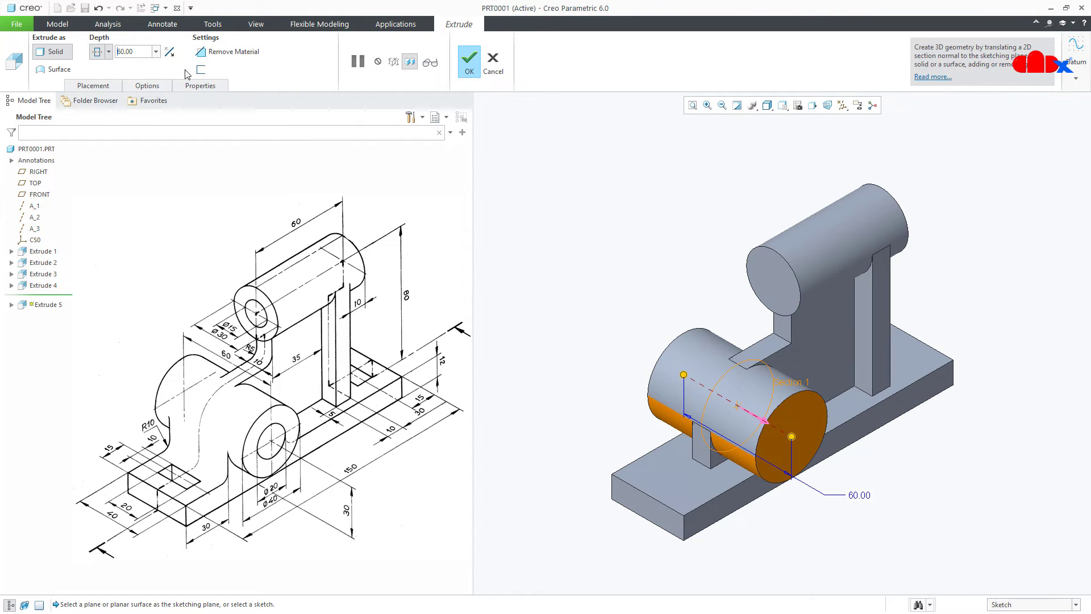
left_click(470, 62)
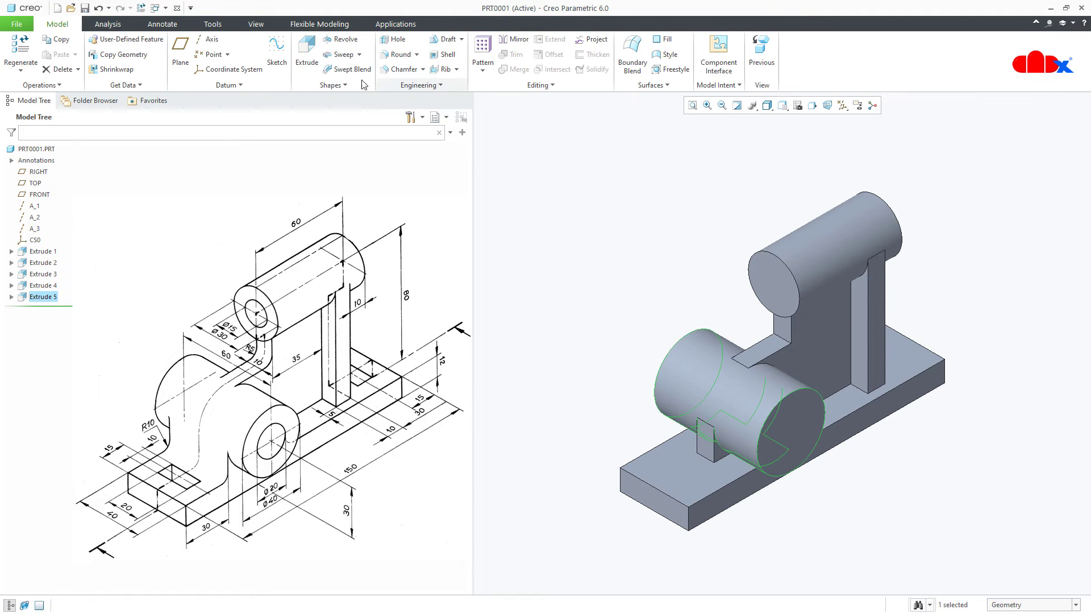
Start a new extrusion sketch on RIGHT with web references and a circle matching the rounded edge
left_click(307, 57)
left_click(40, 173)
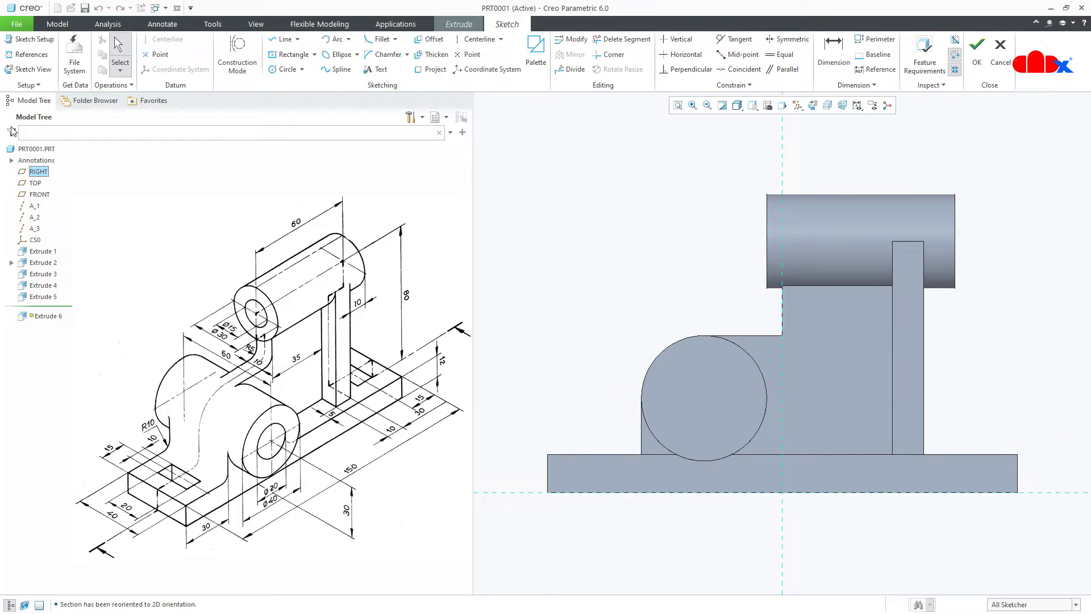
left_click(28, 54)
left_click(653, 364)
left_click(643, 430)
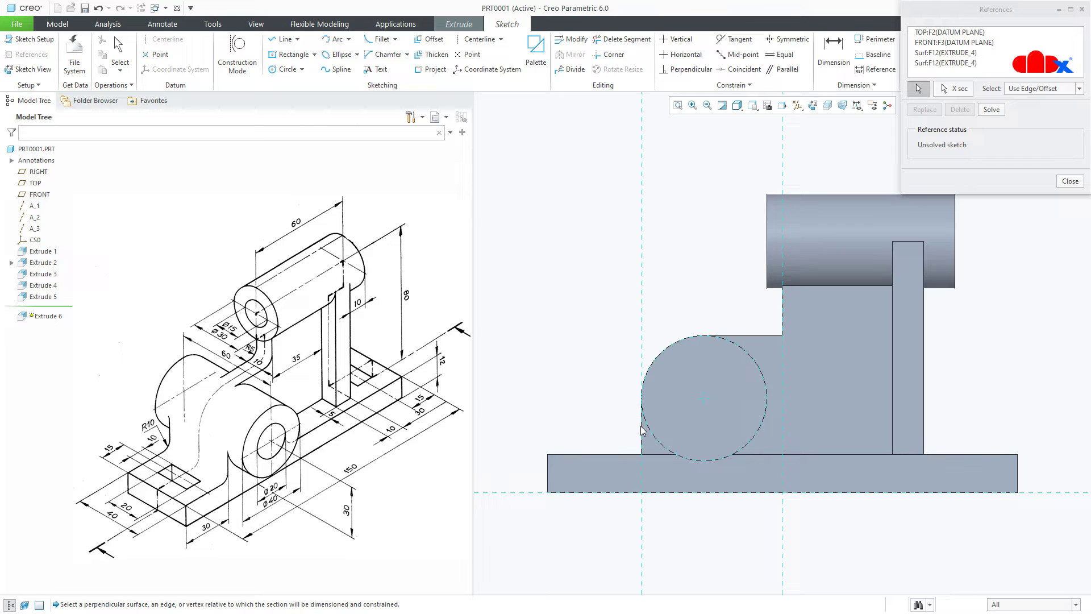
right_click(643, 430)
left_click(699, 450)
left_click(704, 399)
left_click(722, 461)
middle_click(687, 436)
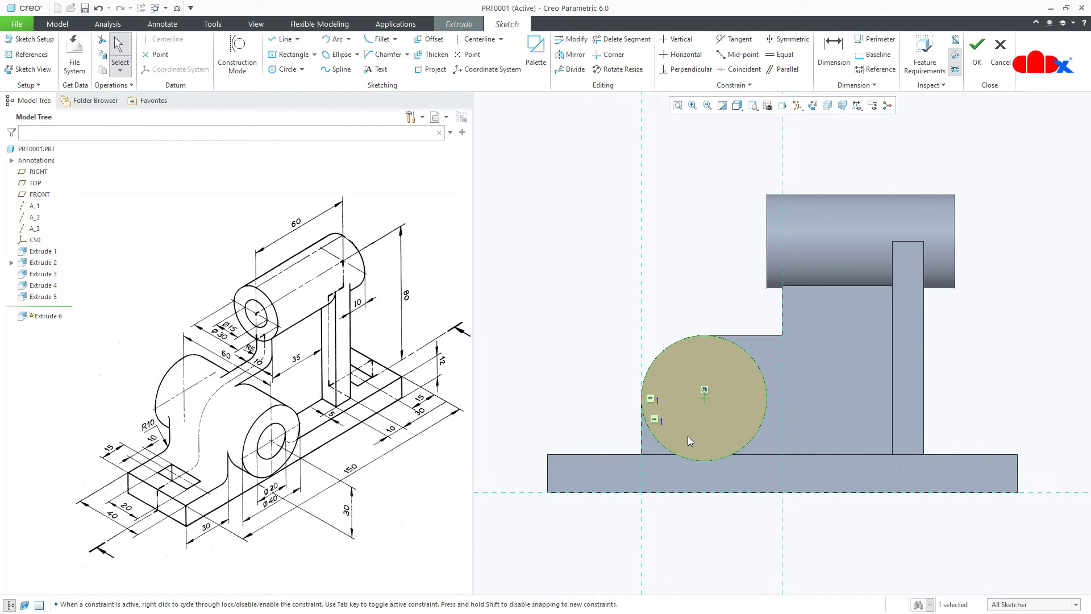
Draw lines from both circle sides down to the base, trim extra segments, and exit the sketch
right_click(688, 436)
left_click(717, 459)
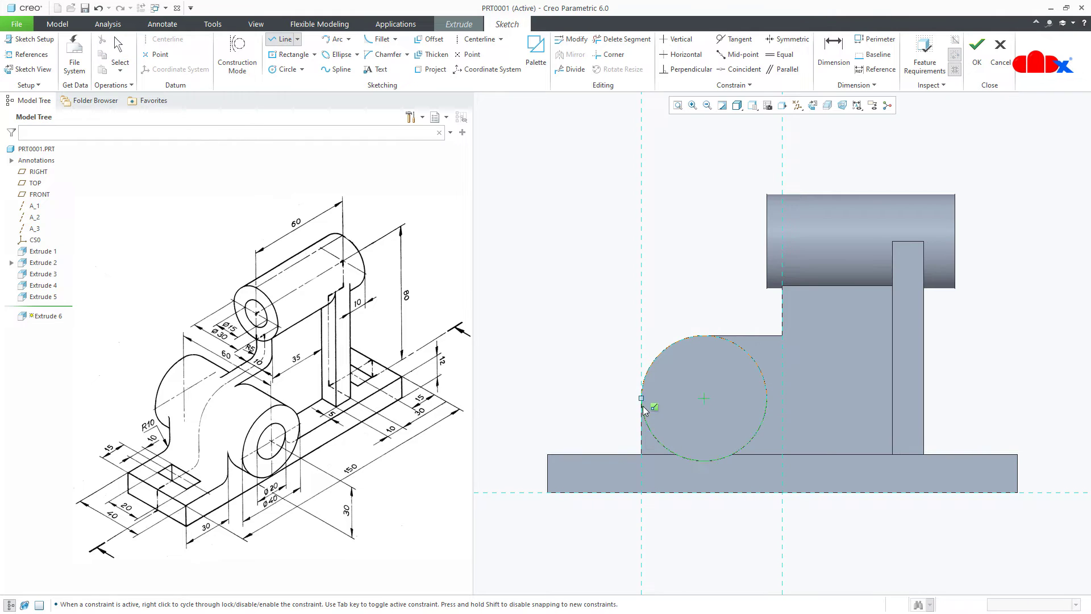
left_click(649, 494)
left_click(769, 411)
left_click(770, 488)
middle_click(773, 498)
middle_click(661, 503)
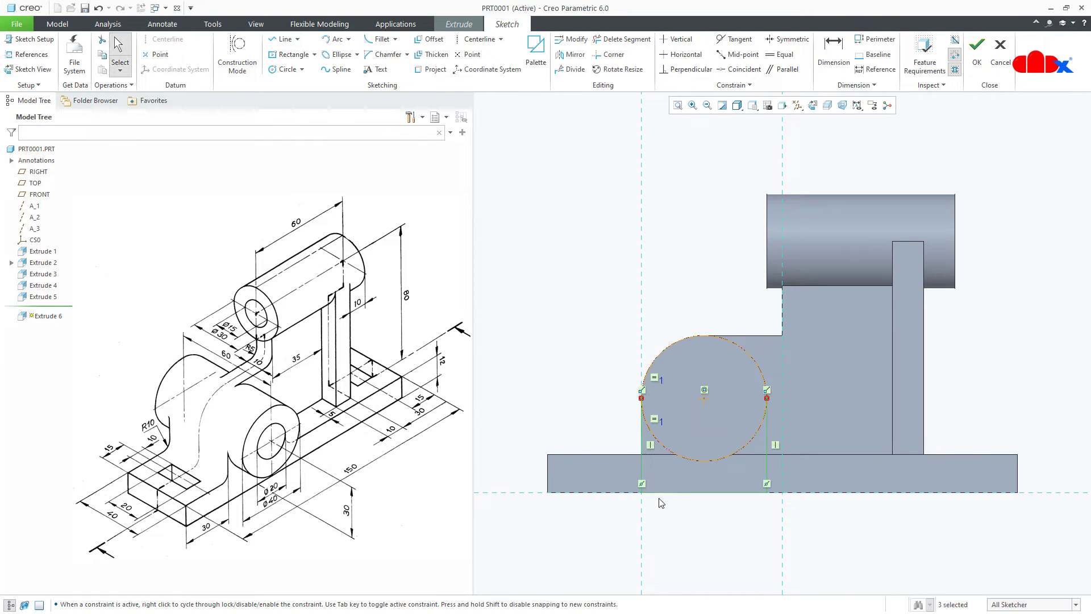
left_click(622, 39)
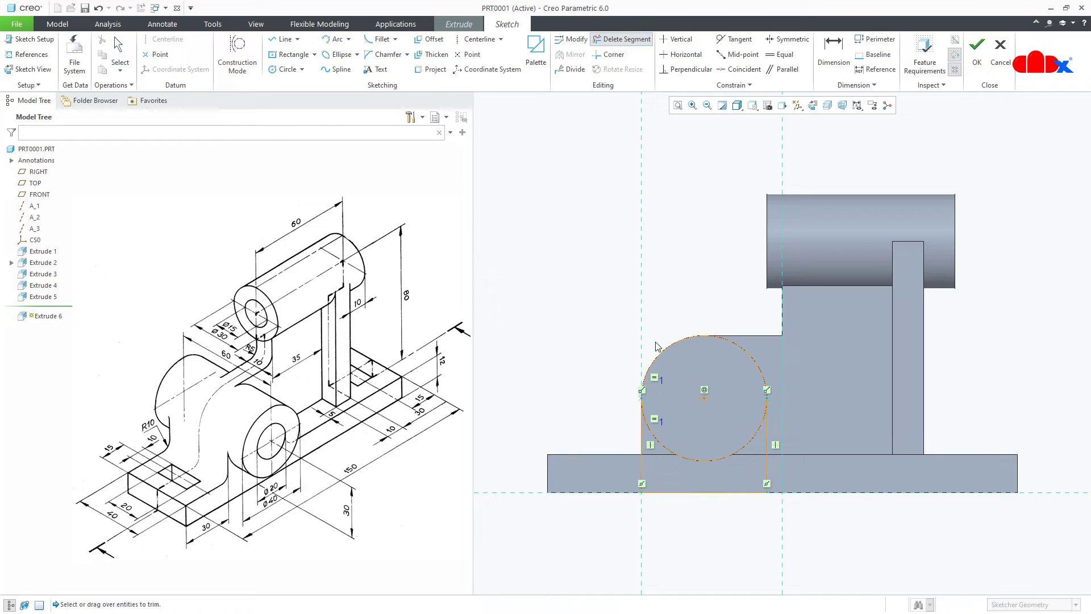
key("ctrl+d")
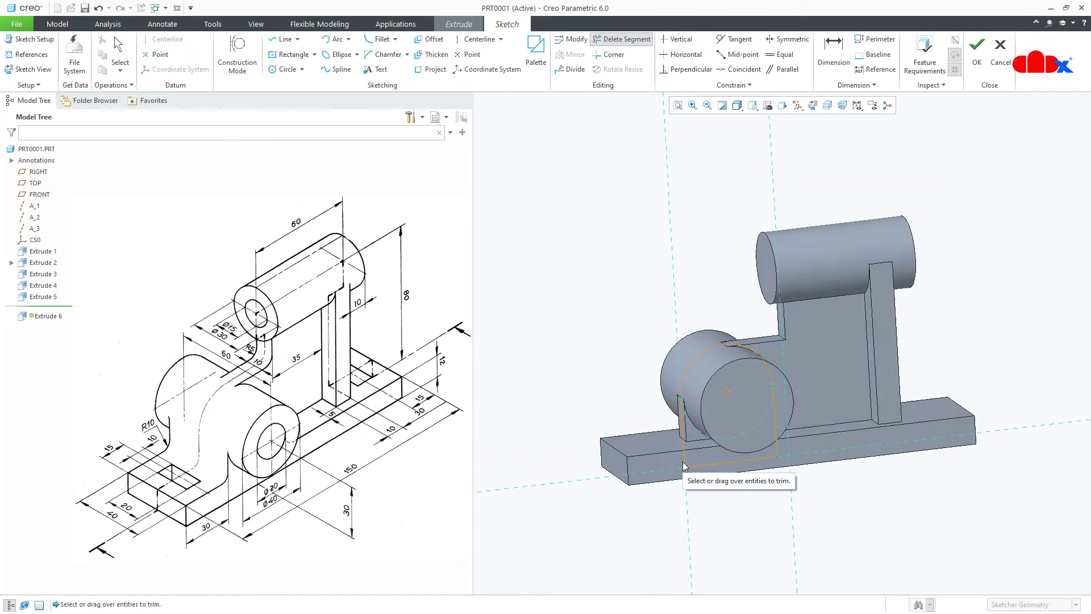
middle_click(683, 461)
right_click(683, 462)
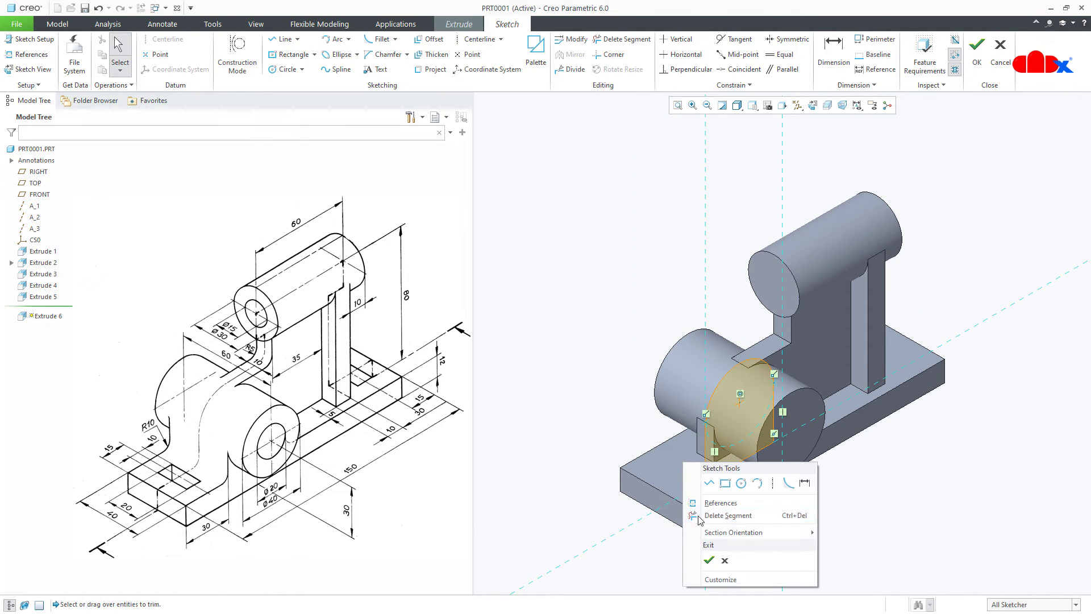
left_click(708, 562)
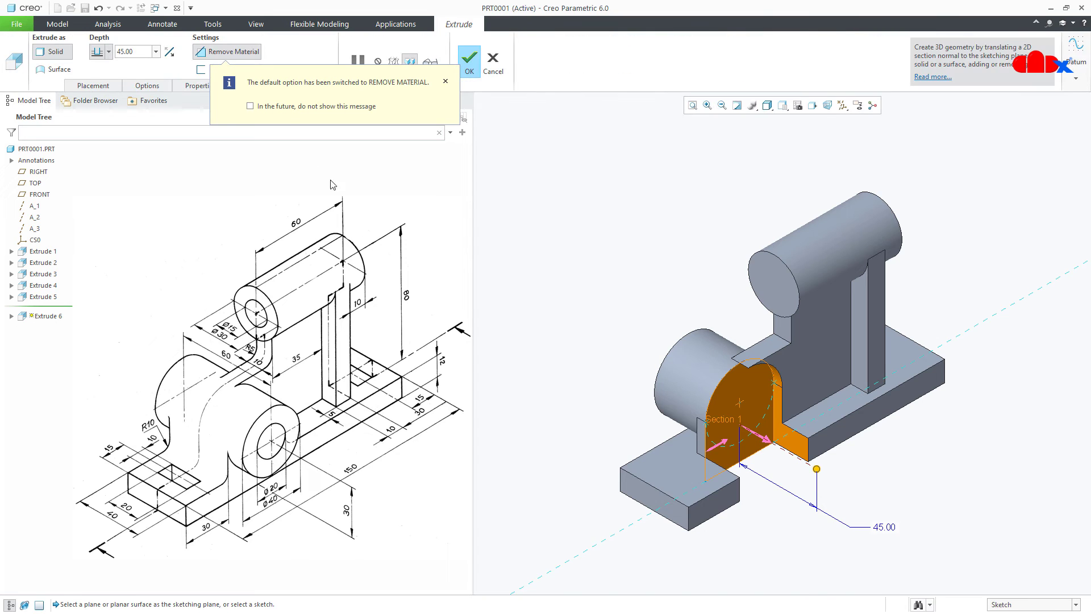
Make Extrude 6 add material, with side 1 up to a base face and side 2 up to a selected surface
left_click(245, 55)
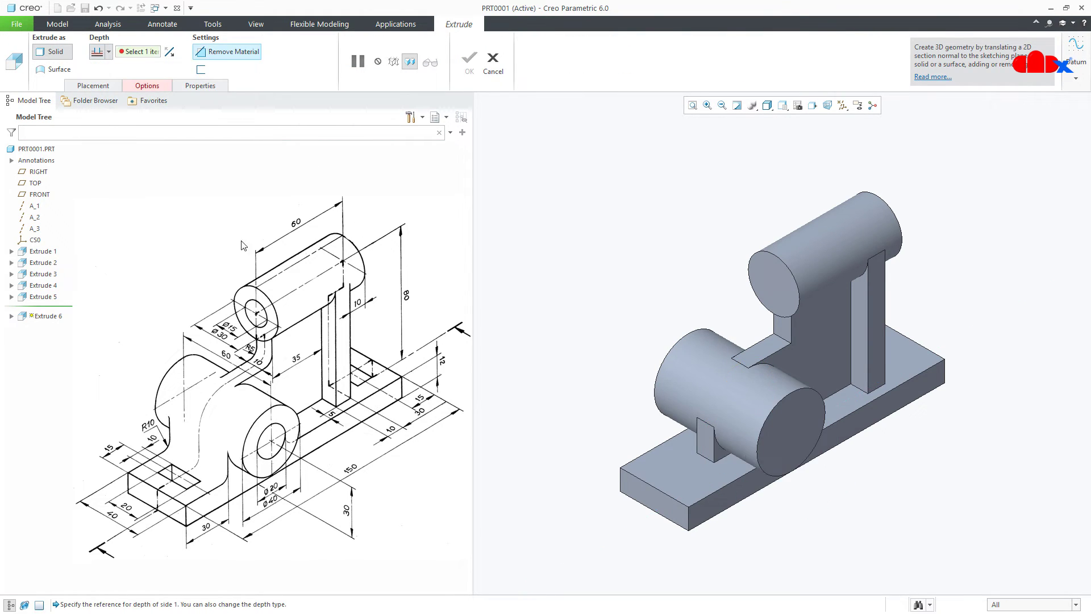
left_click(725, 494)
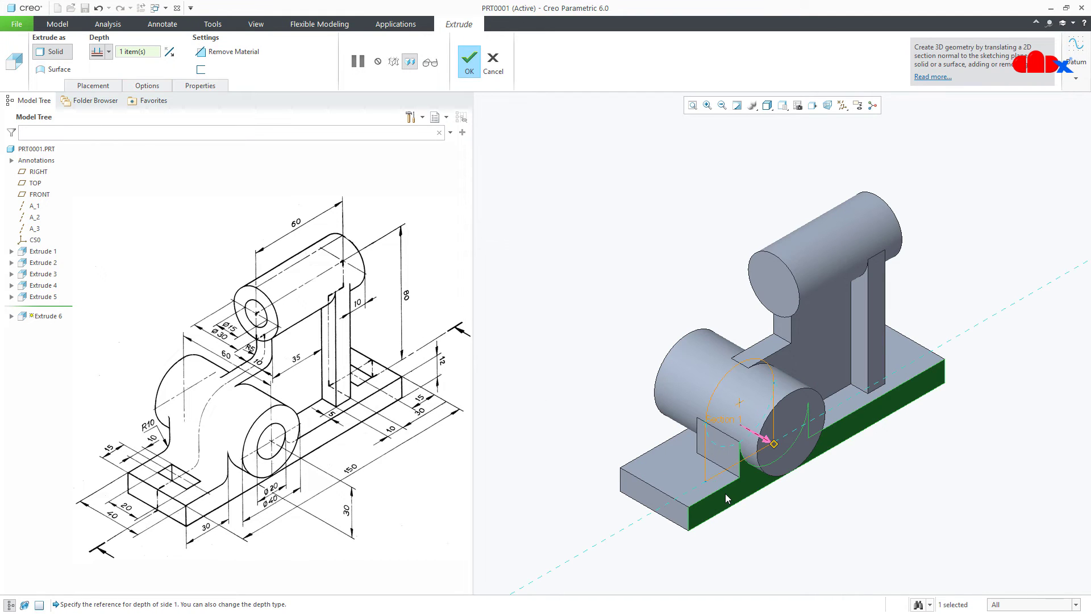
left_click(154, 89)
left_click(560, 224)
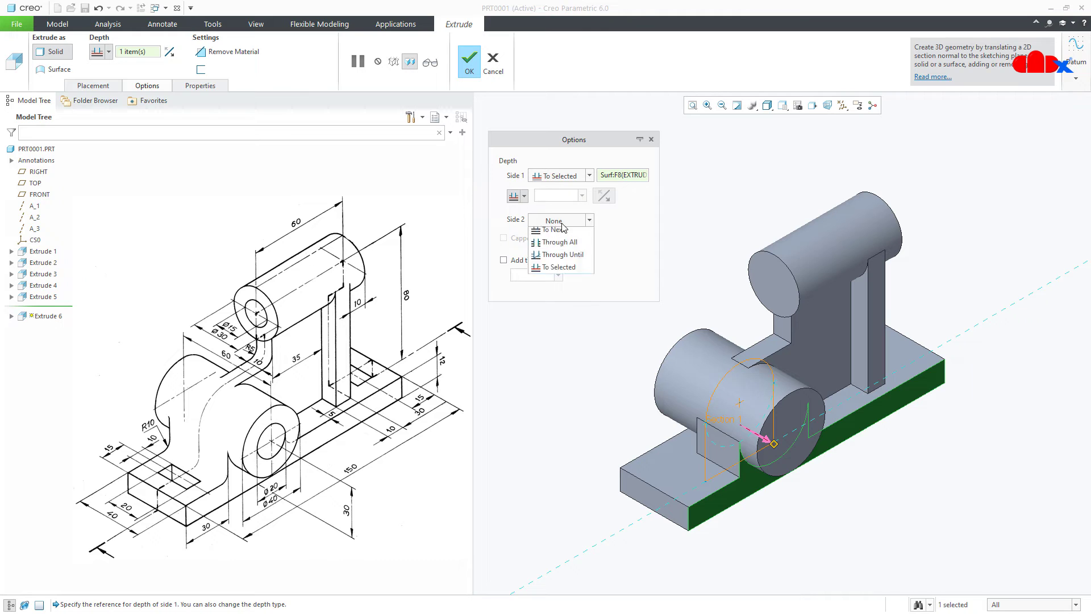
left_click(559, 283)
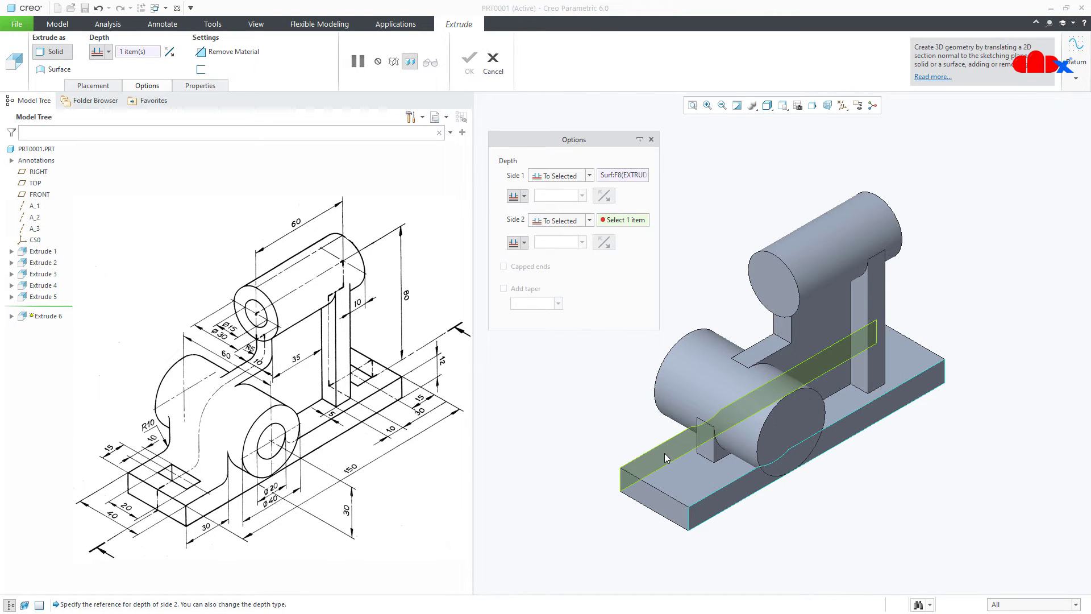
left_click(663, 454)
middle_click_drag(663, 454, 719, 468)
key("ctrl+d")
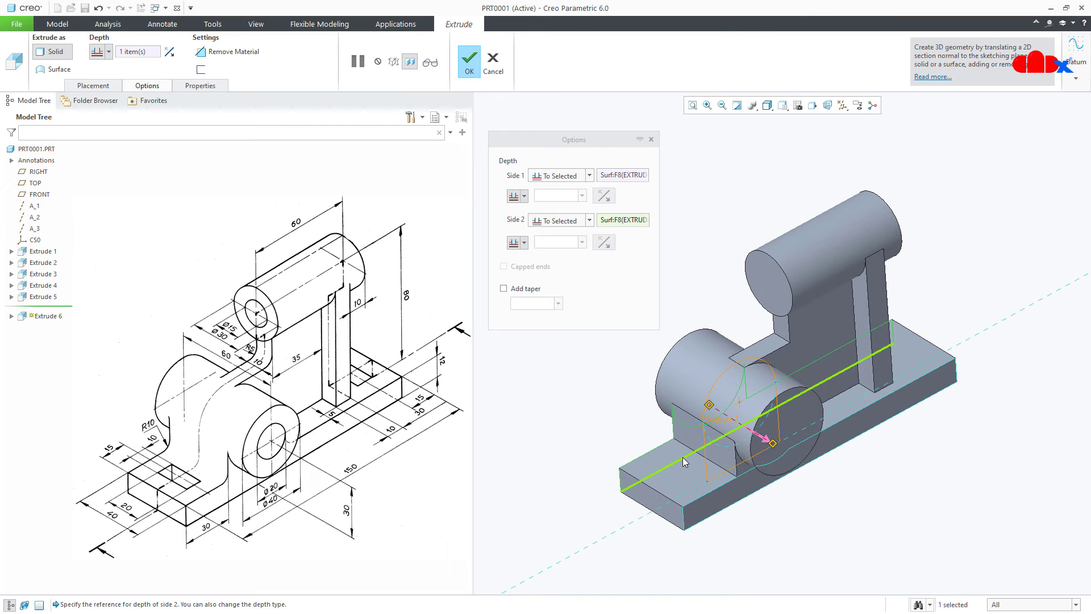
middle_click(682, 457)
middle_click_drag(683, 456, 693, 467)
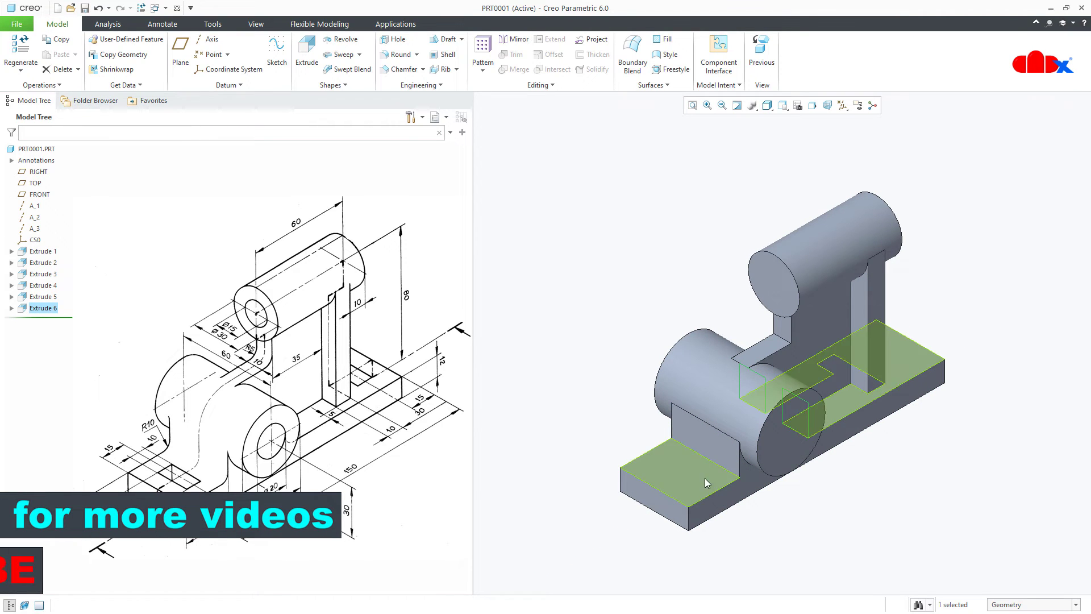
left_click(764, 525)
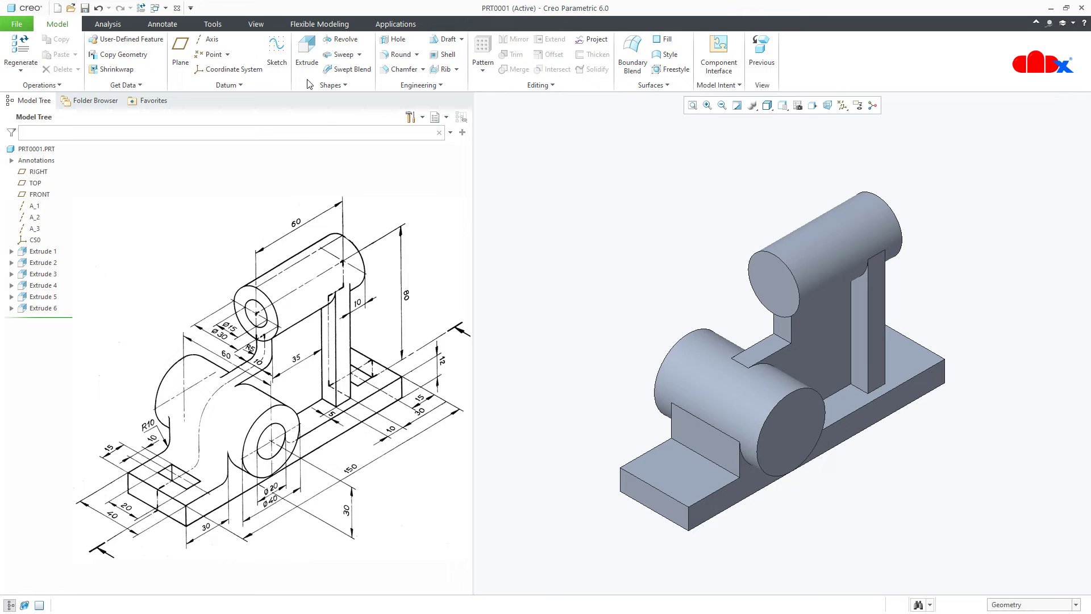
Sketch a rectangle on the top face of the base plate
left_click(307, 57)
left_click(662, 471)
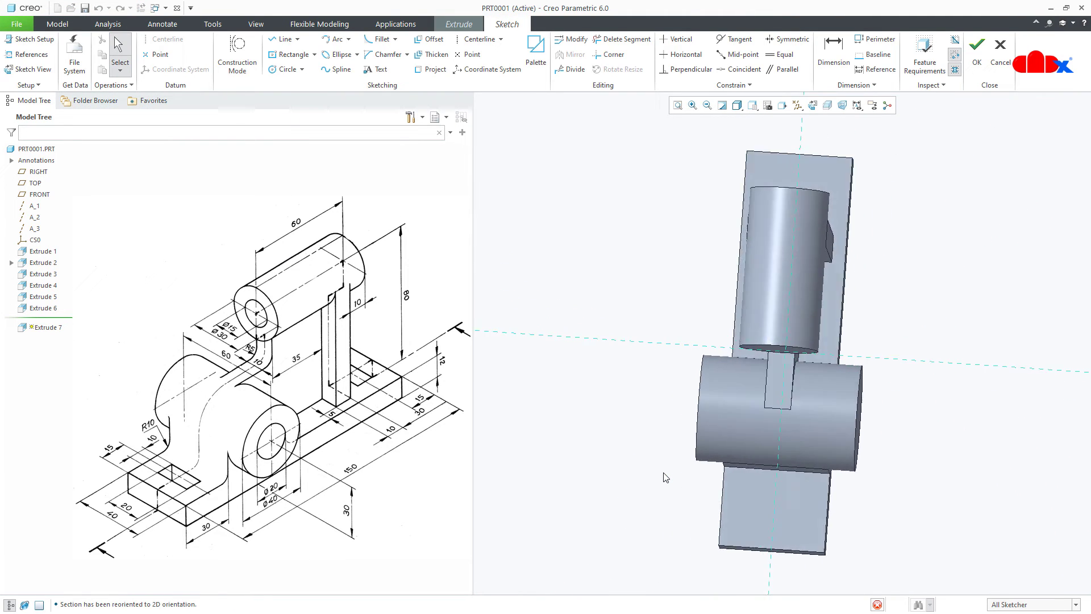
left_click(291, 54)
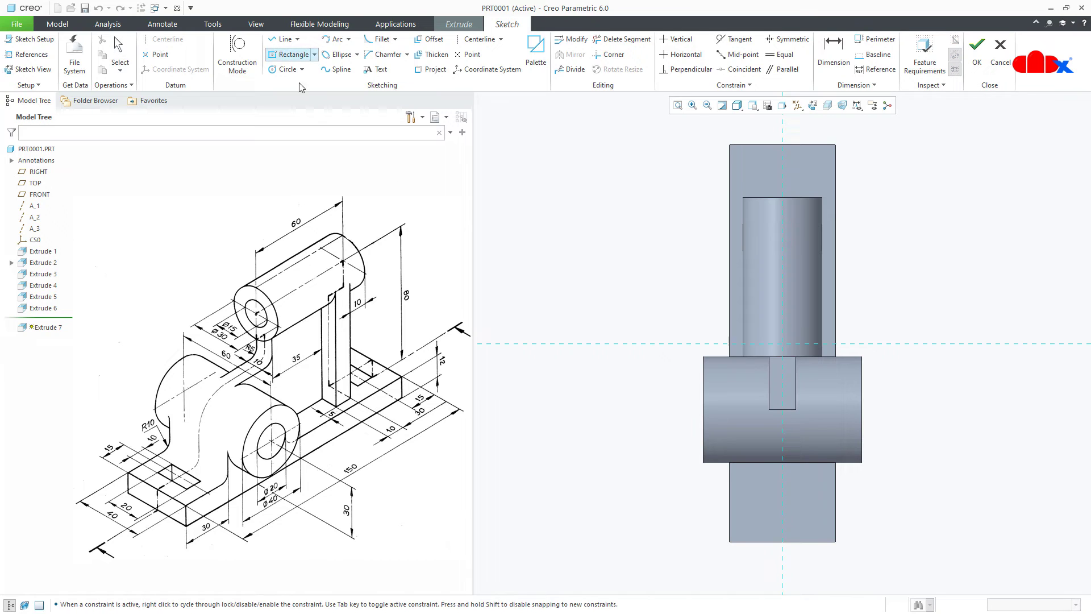
left_click(813, 526)
middle_click(813, 529)
scroll(813, 552, "up", 3)
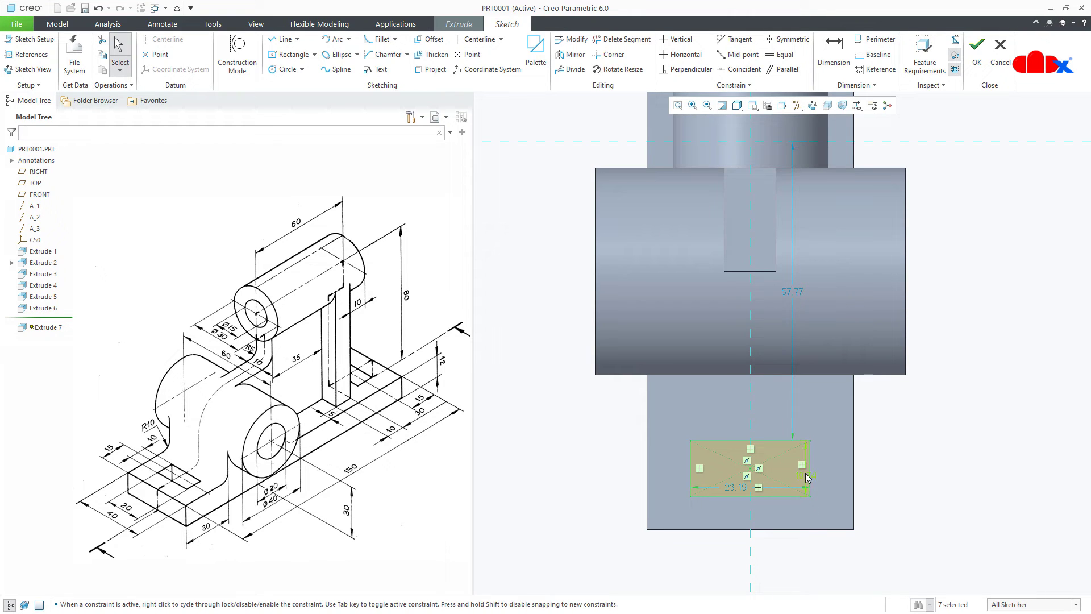
Dimension the rectangle: height 10, 15 from the base edge, width 20
double_click(806, 473)
type("10")
key("Return")
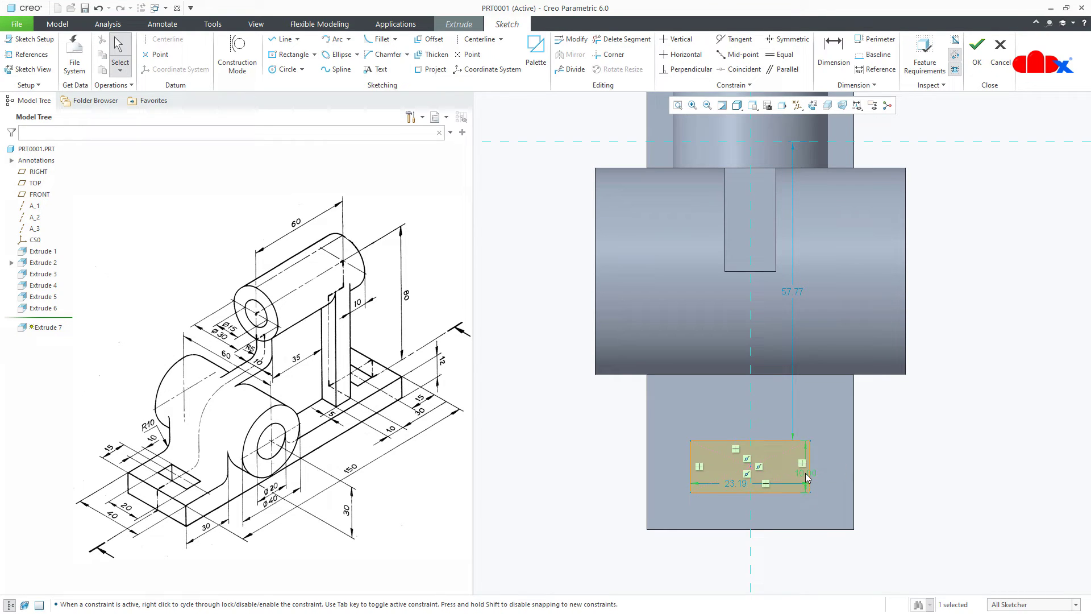
right_click(805, 473)
left_click(927, 357)
left_click(776, 530)
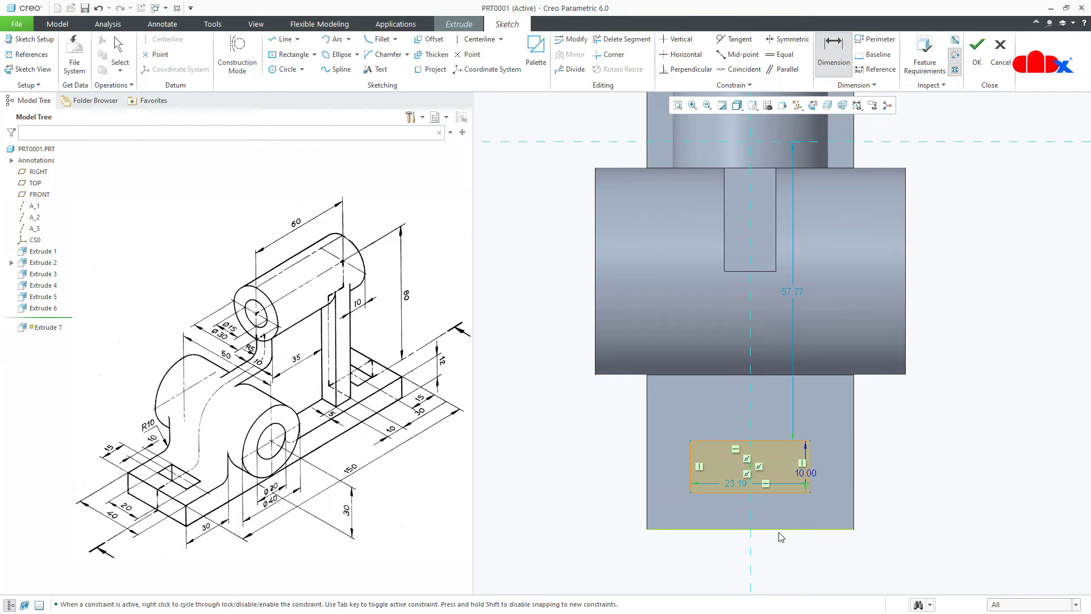
middle_click(834, 520)
type("15")
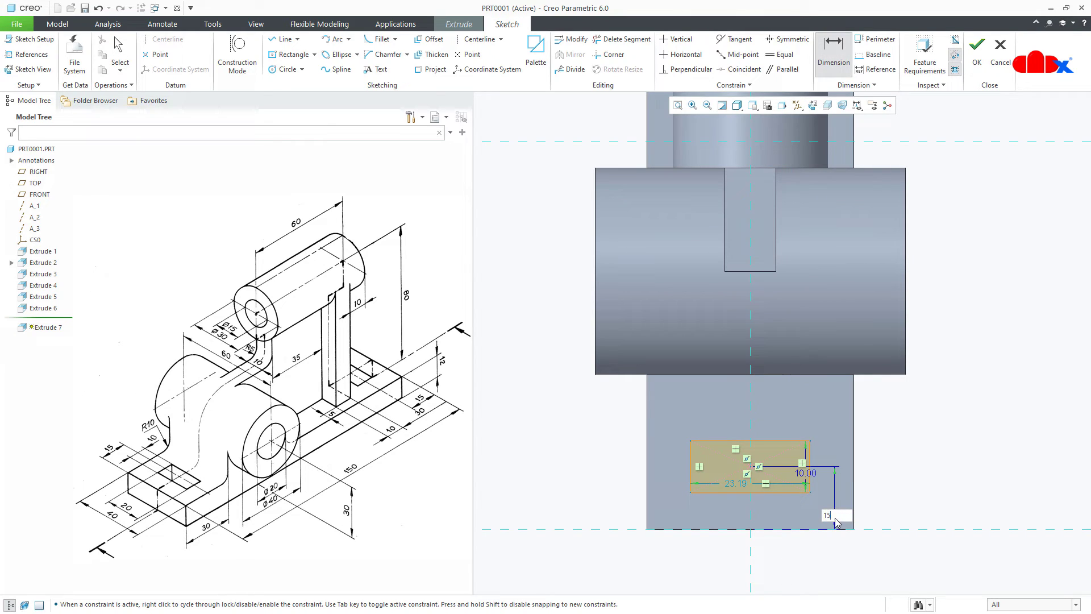
key("Return")
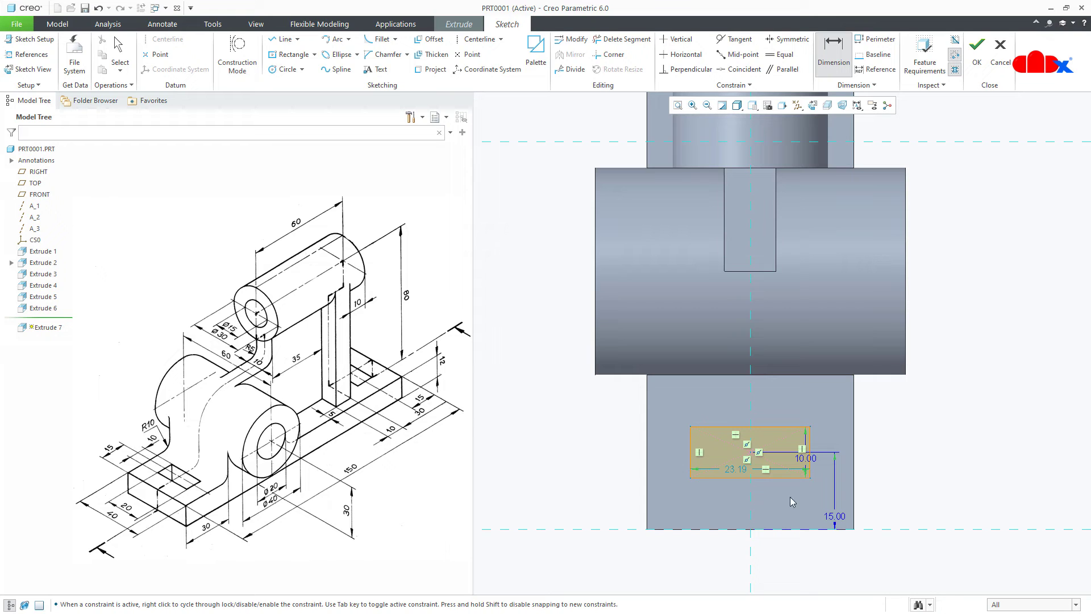
double_click(739, 470)
type("20")
key("Return")
Exit the sketch and cut the rectangle Through All into the base
key("ctrl+d")
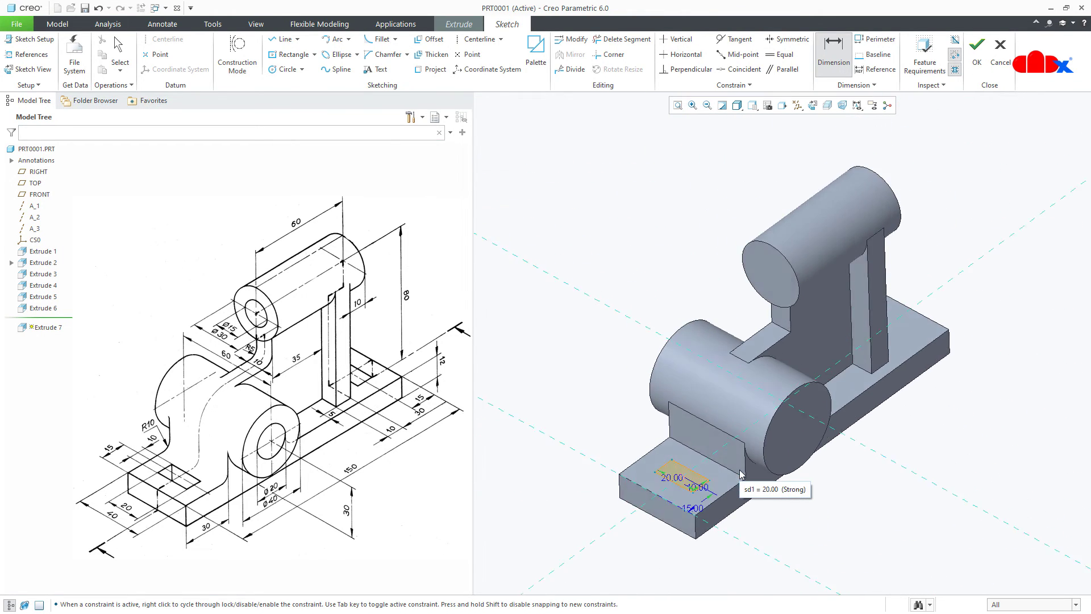
right_click(740, 473)
left_click(766, 443)
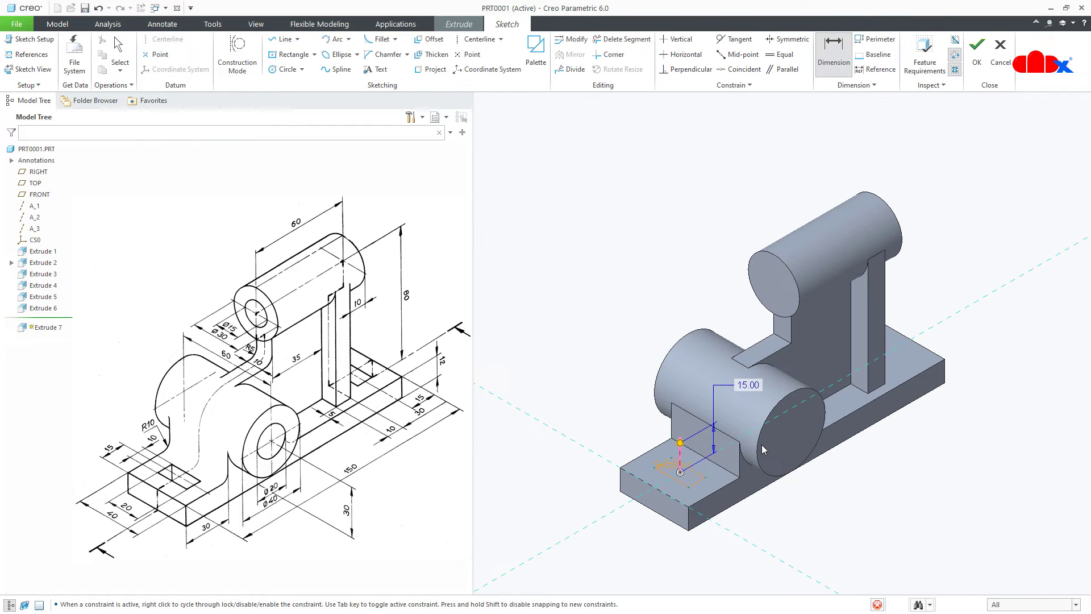
left_click(680, 456)
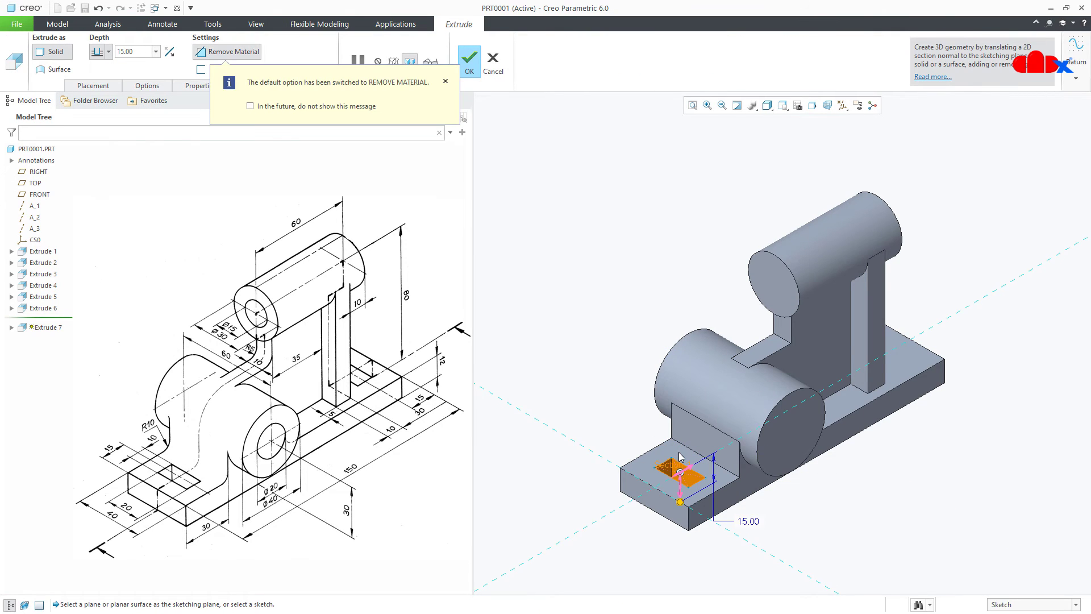
left_click(109, 51)
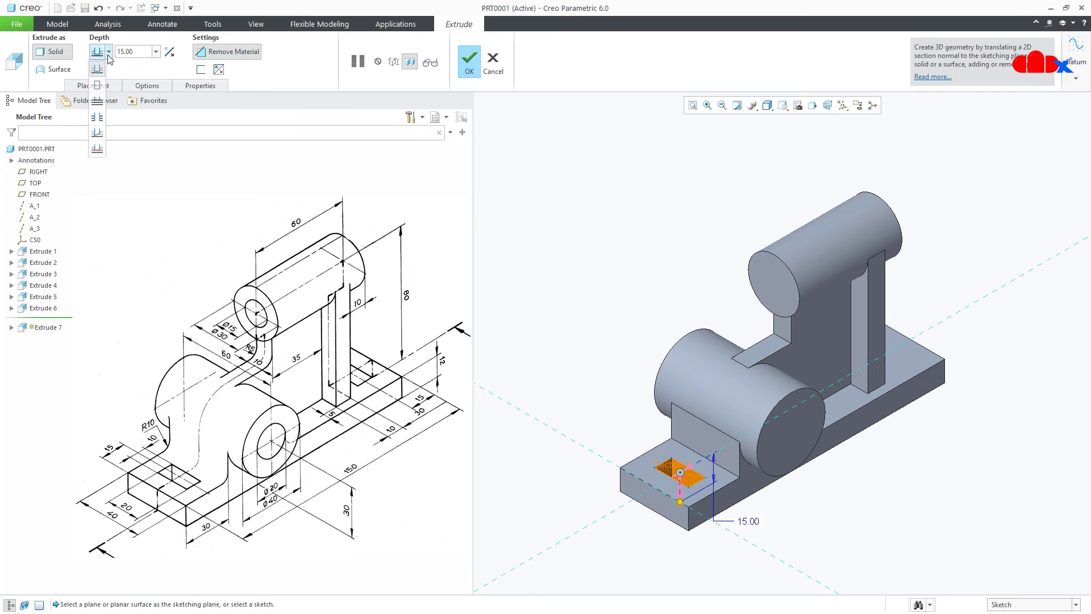
left_click(94, 100)
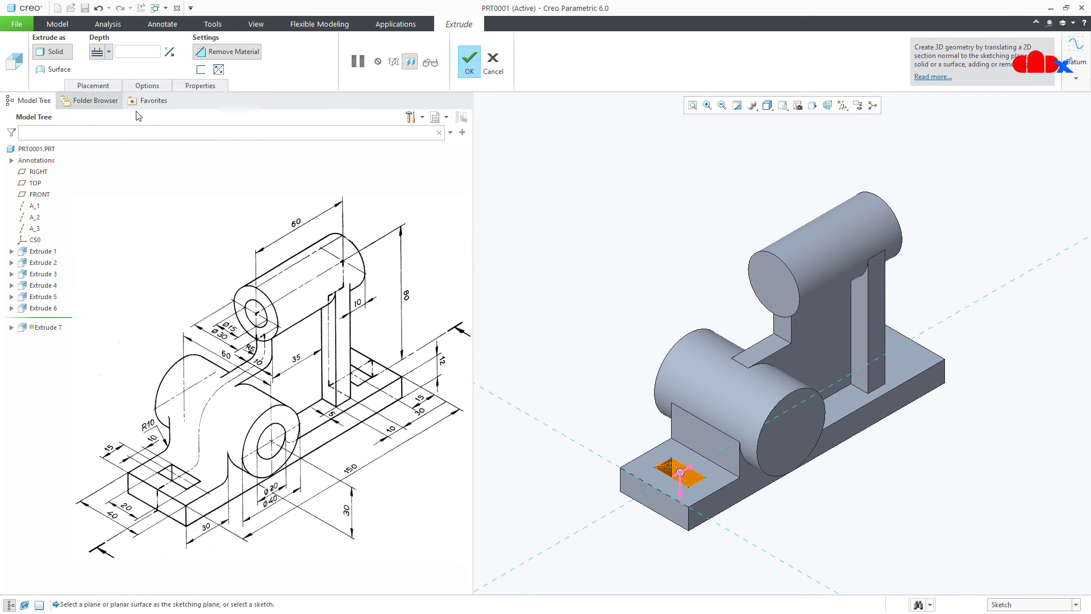
left_click(469, 60)
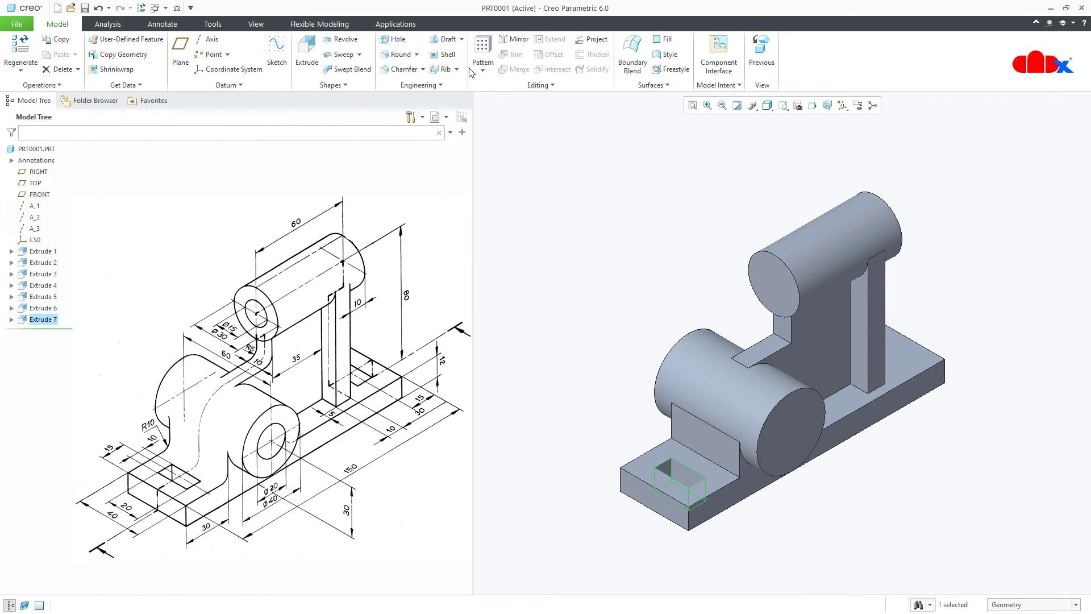
Mirror the rectangular slot across the FRONT datum plane to the base's far end
left_click(515, 41)
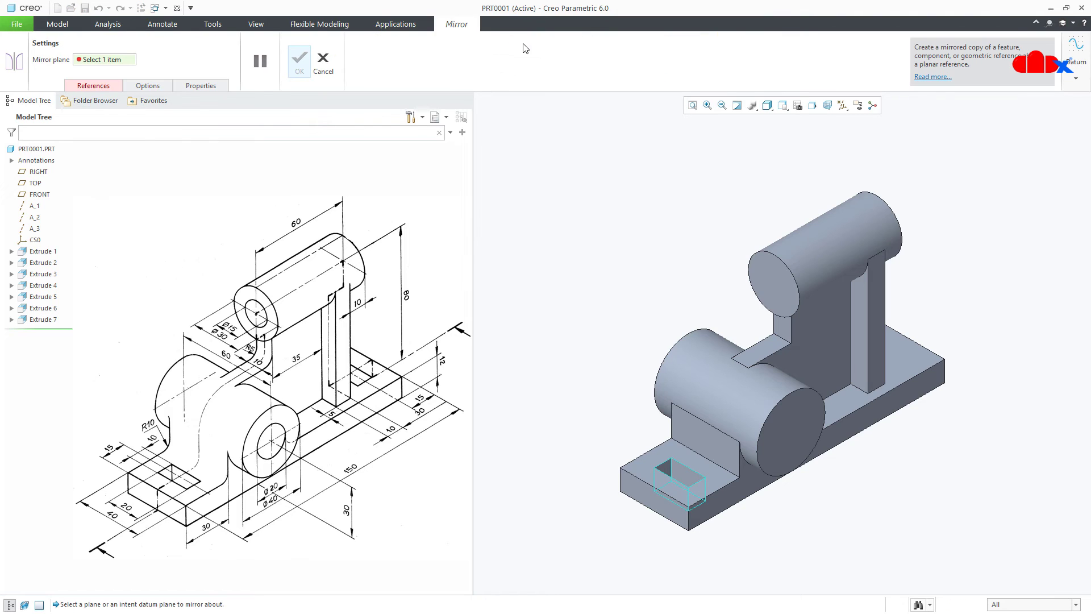
left_click(842, 106)
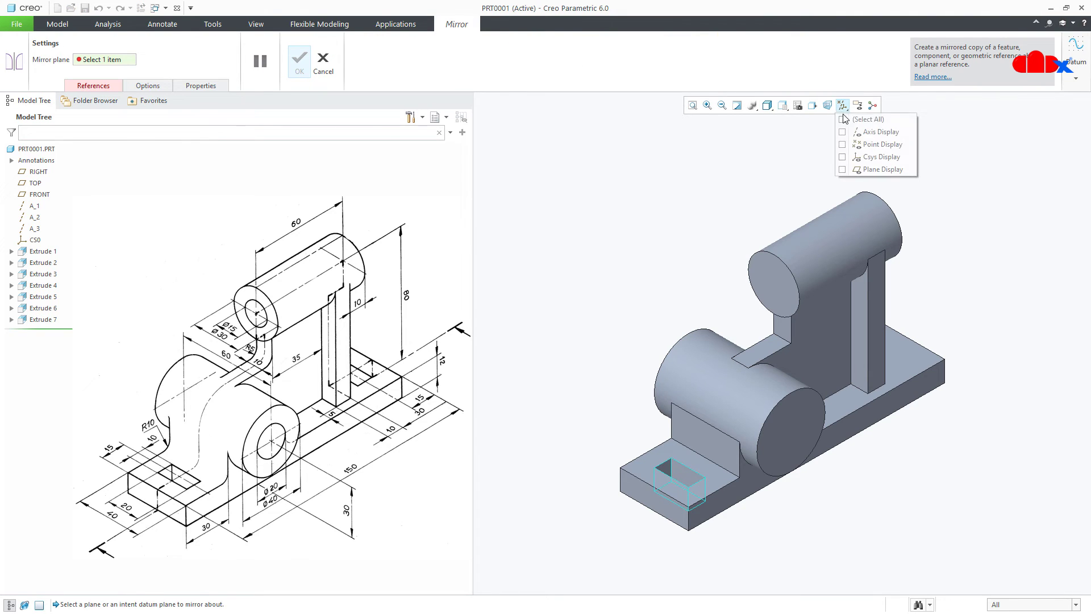
left_click(844, 169)
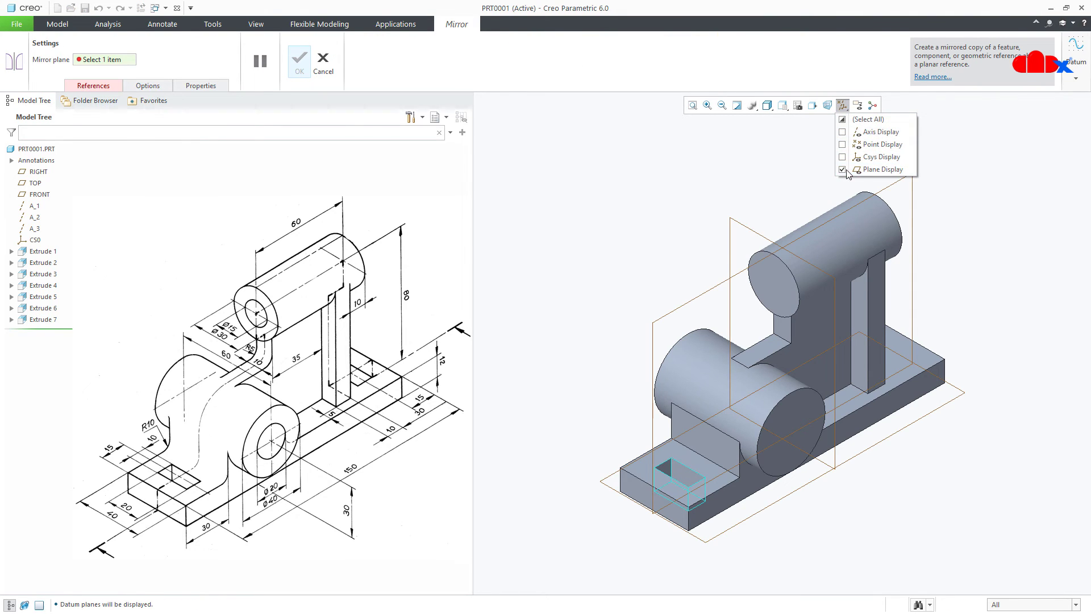
left_click(753, 234)
middle_click(703, 230)
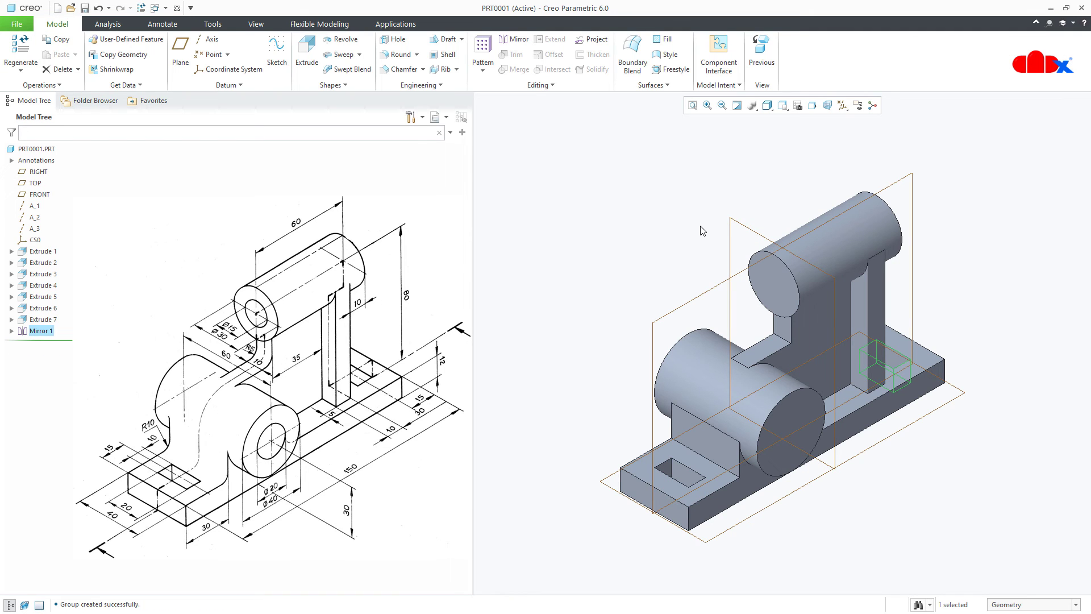
Hide the datum planes and clear the selection
left_click(842, 106)
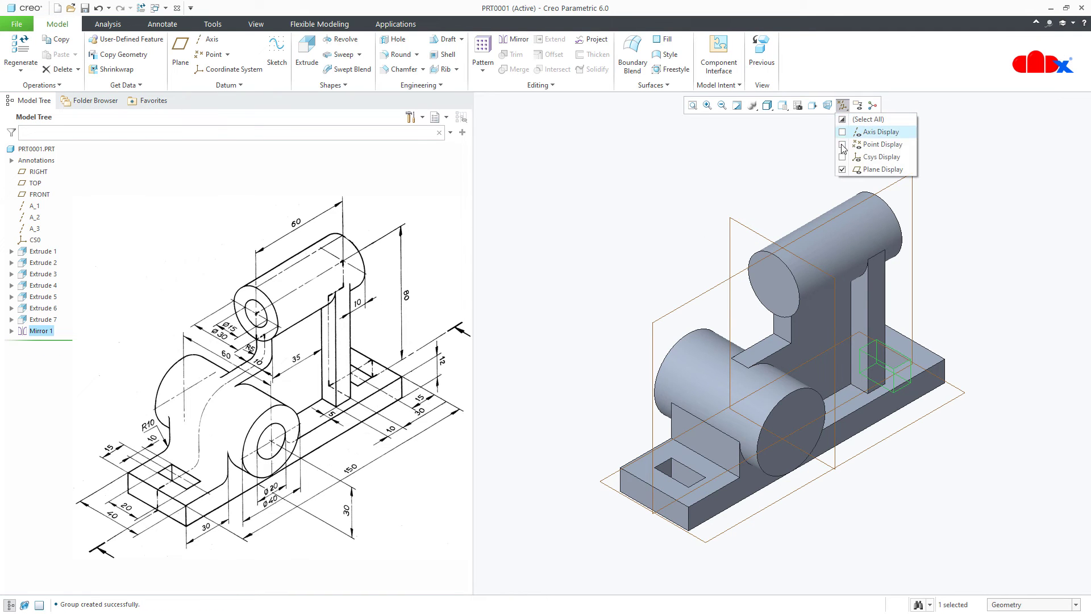
left_click(843, 170)
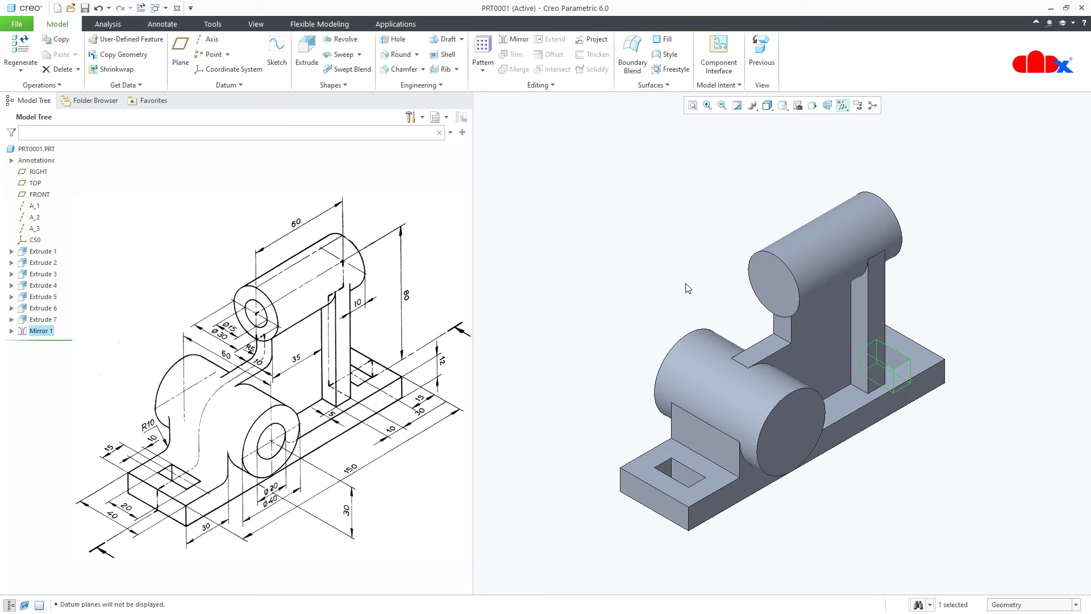
left_click(772, 553)
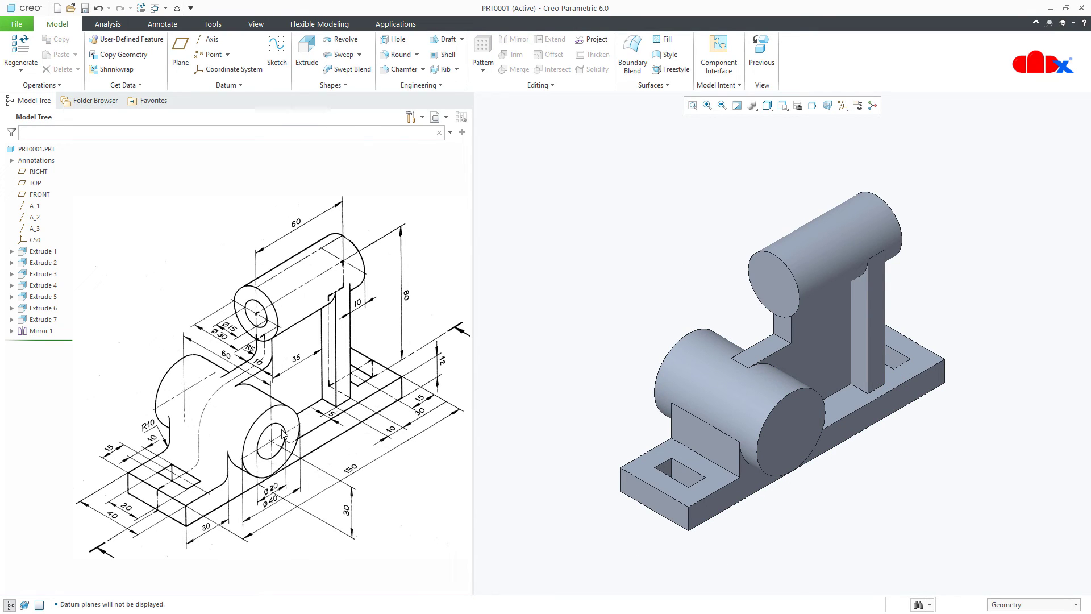
Show datum axes and place a hole on the lower cylinder's end face, coaxial with its axis
left_click(396, 39)
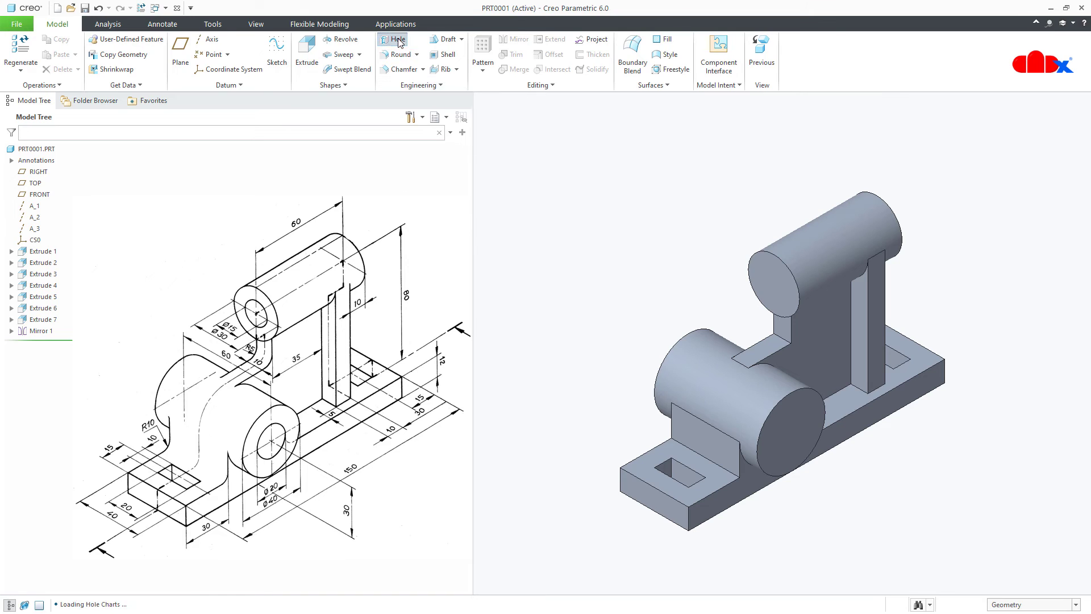
left_click(842, 105)
left_click(842, 132)
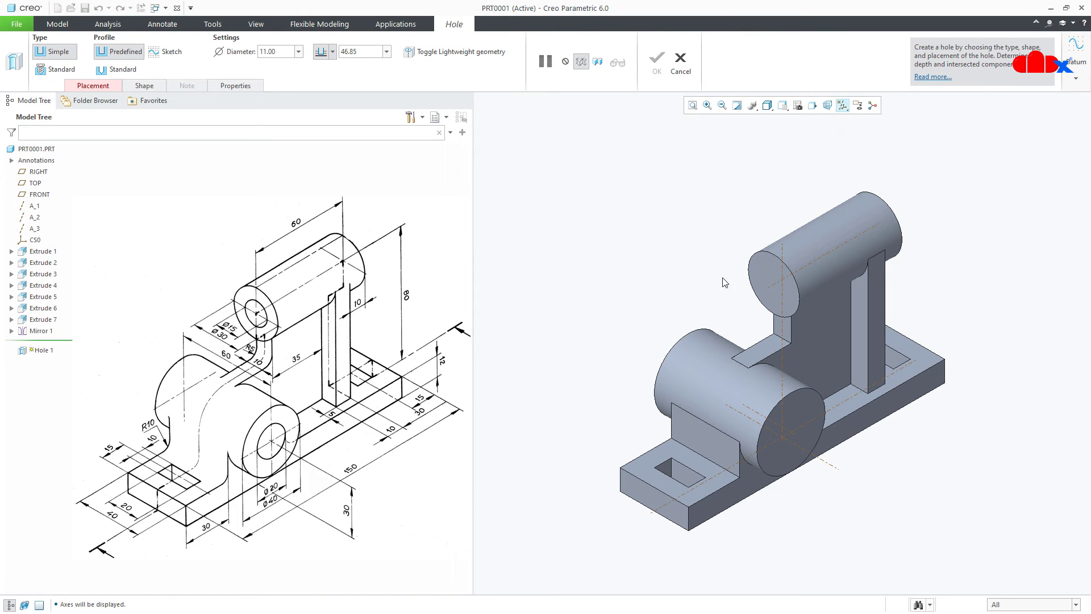
left_click(780, 456)
middle_click_drag(780, 457, 747, 463)
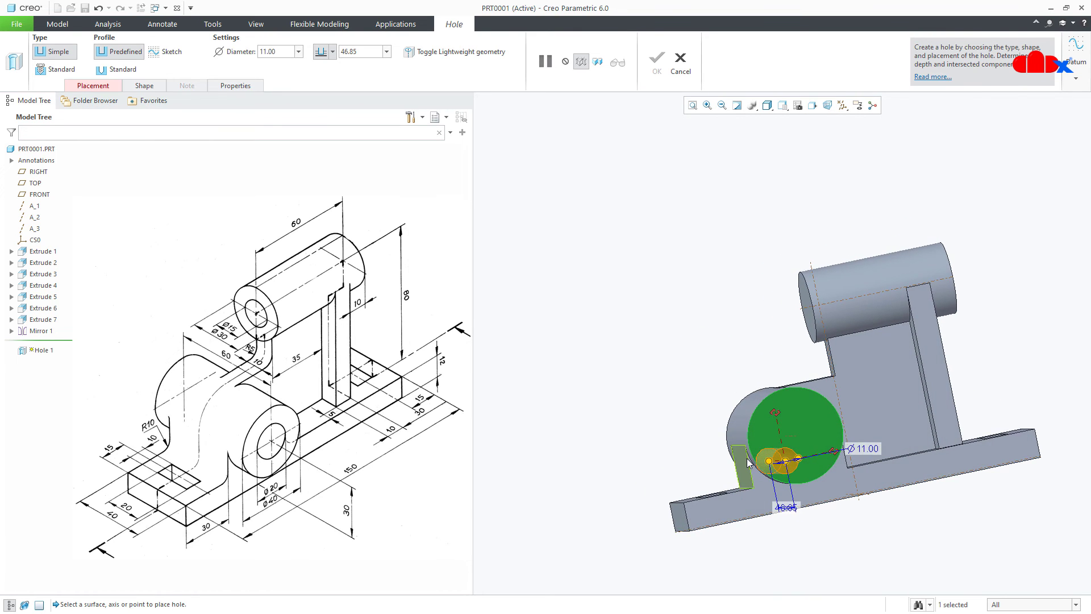
left_click(793, 440, "ctrl")
key("ctrl+d")
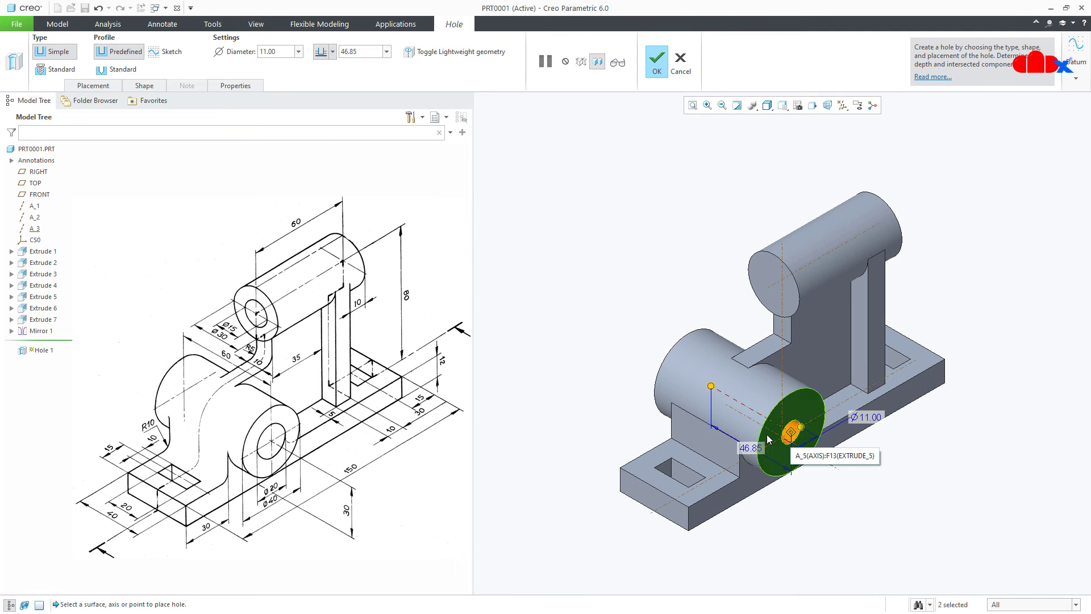
Set the hole depth to To Next with a 20 diameter and finish it
right_click(714, 392)
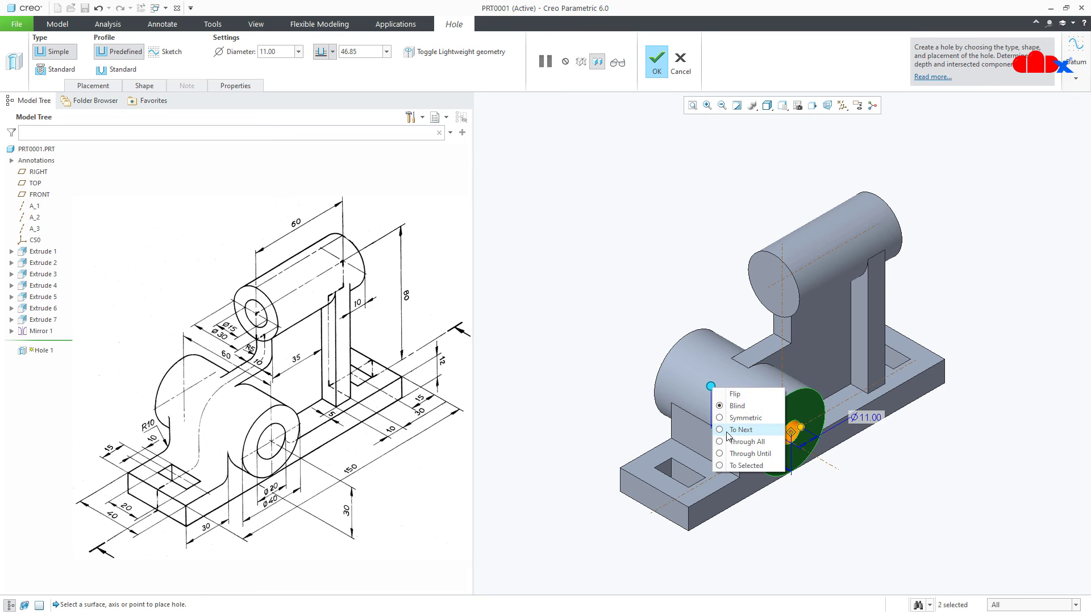
left_click(749, 519)
double_click(868, 418)
type("20")
key("Return")
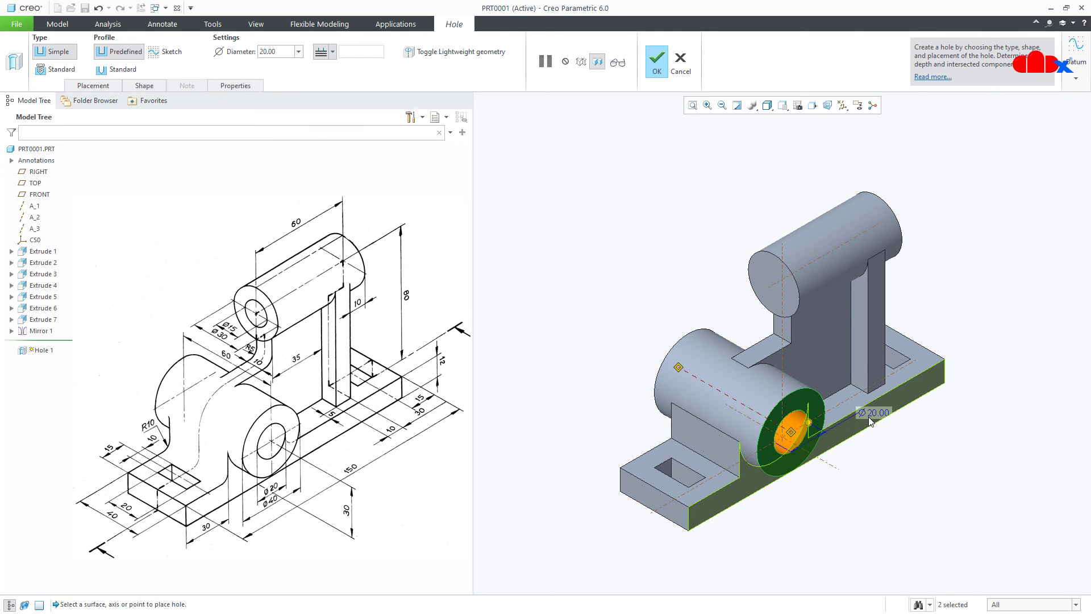
middle_click_drag(848, 410, 804, 384)
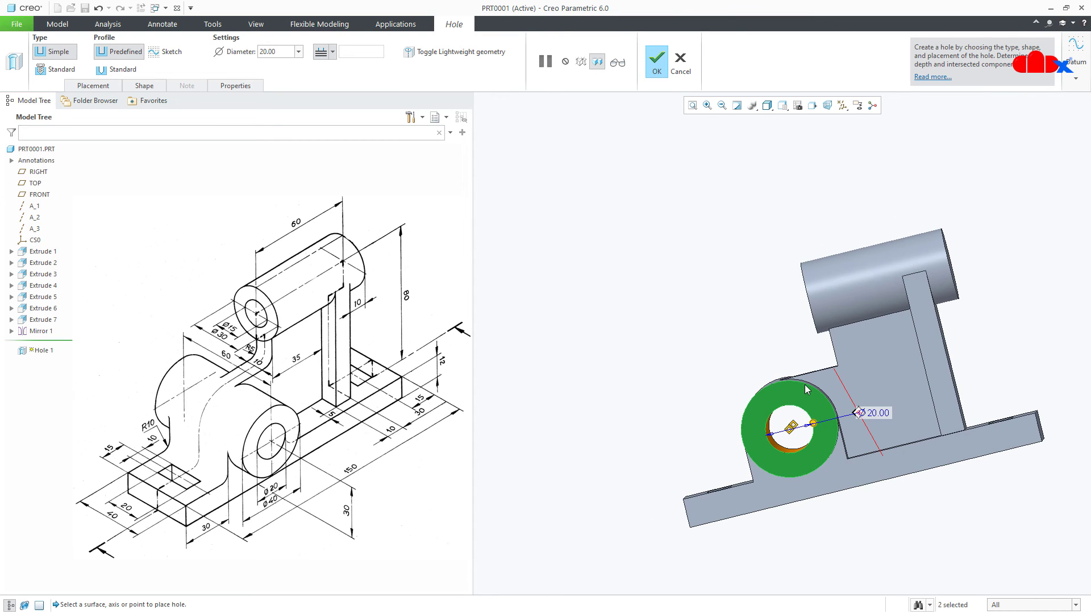
middle_click(805, 384)
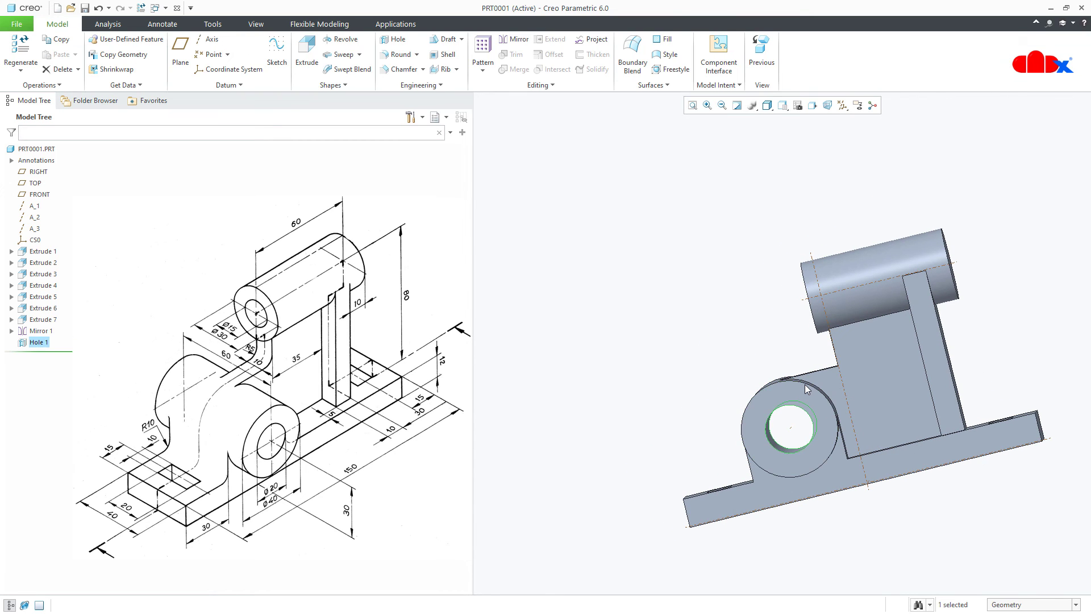
key("ctrl+d")
left_click(837, 496)
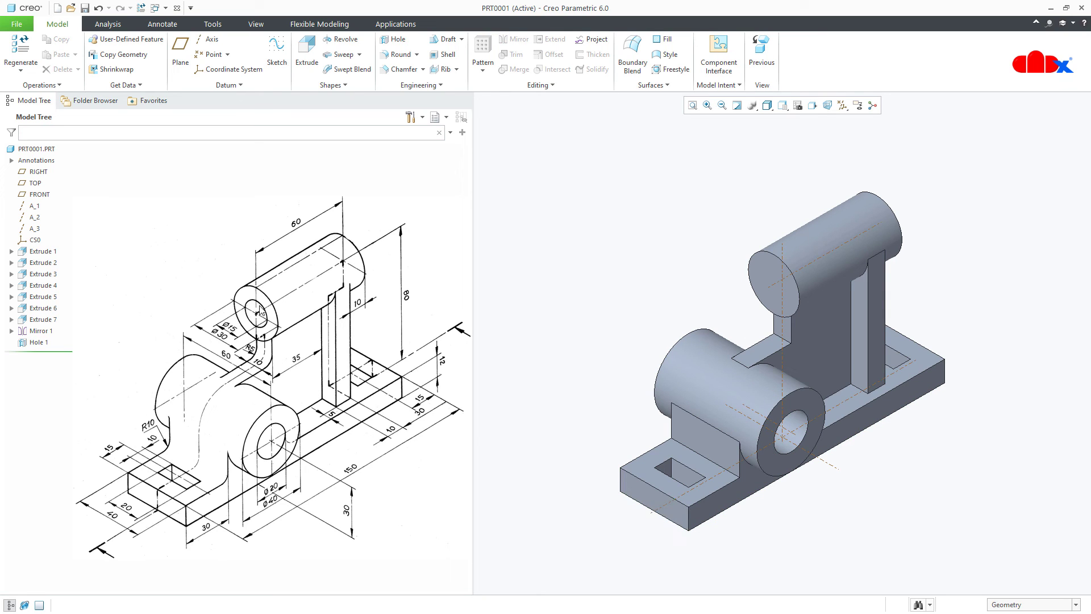
left_click(396, 39)
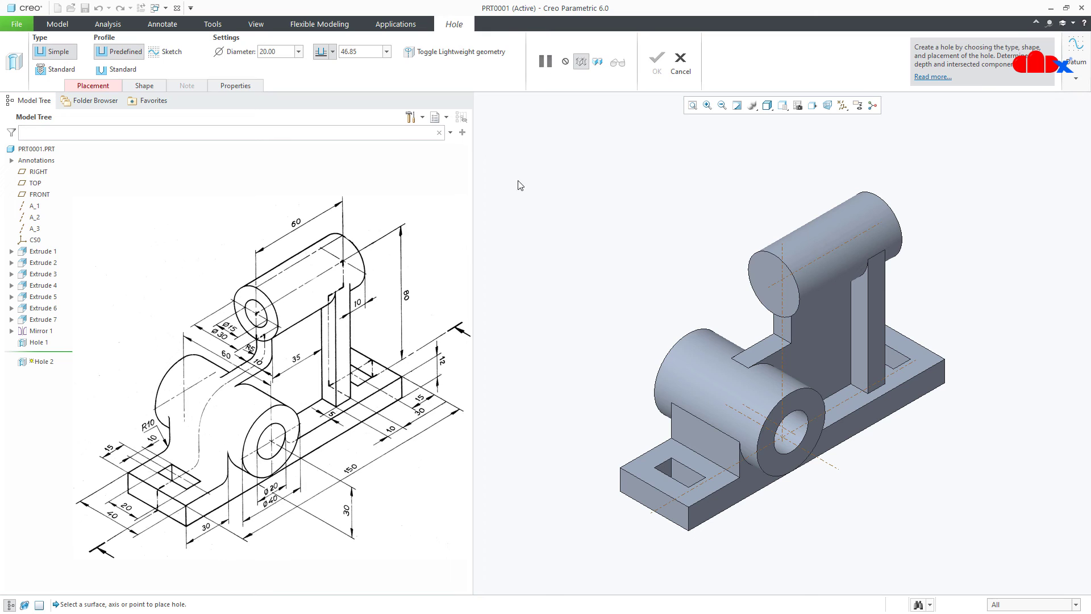
Bore a Ø15 Through All hole coaxially into the upper cylinder's end face
left_click(760, 274)
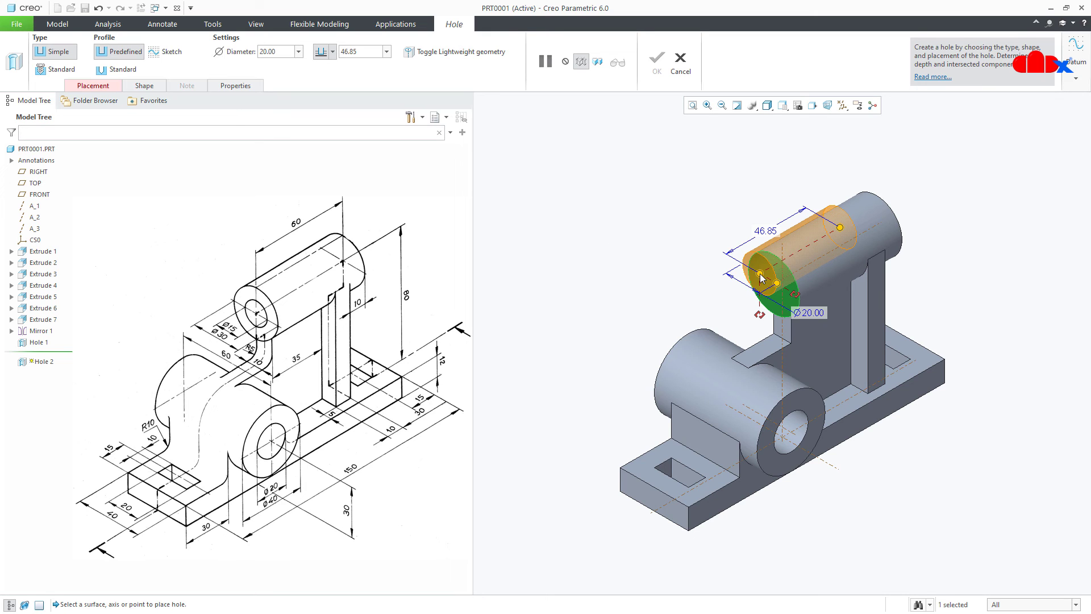
left_click(788, 282, "ctrl")
double_click(818, 320)
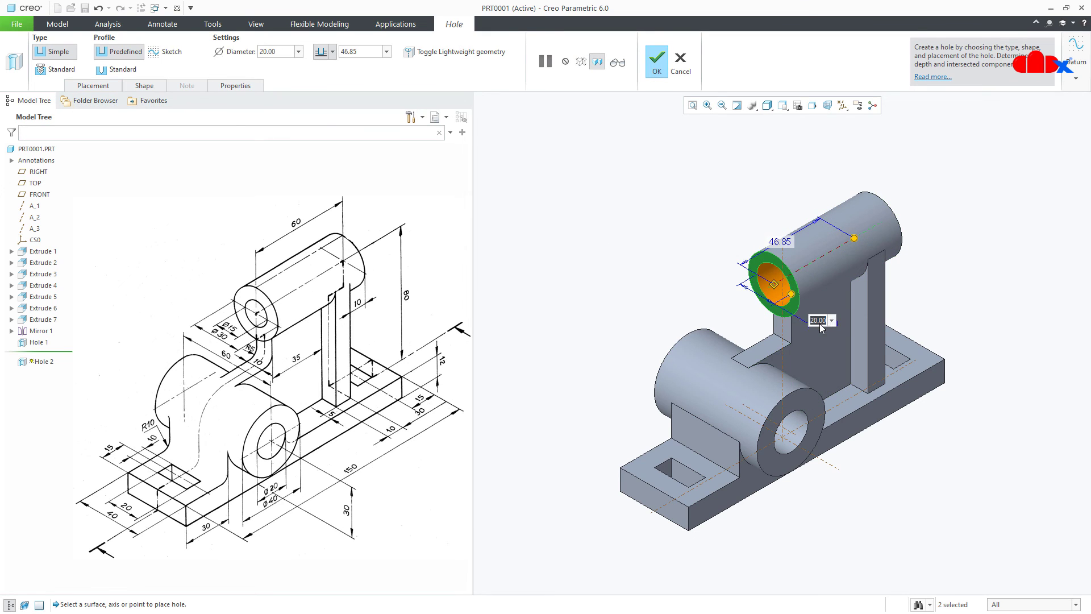
type("15")
key("Return")
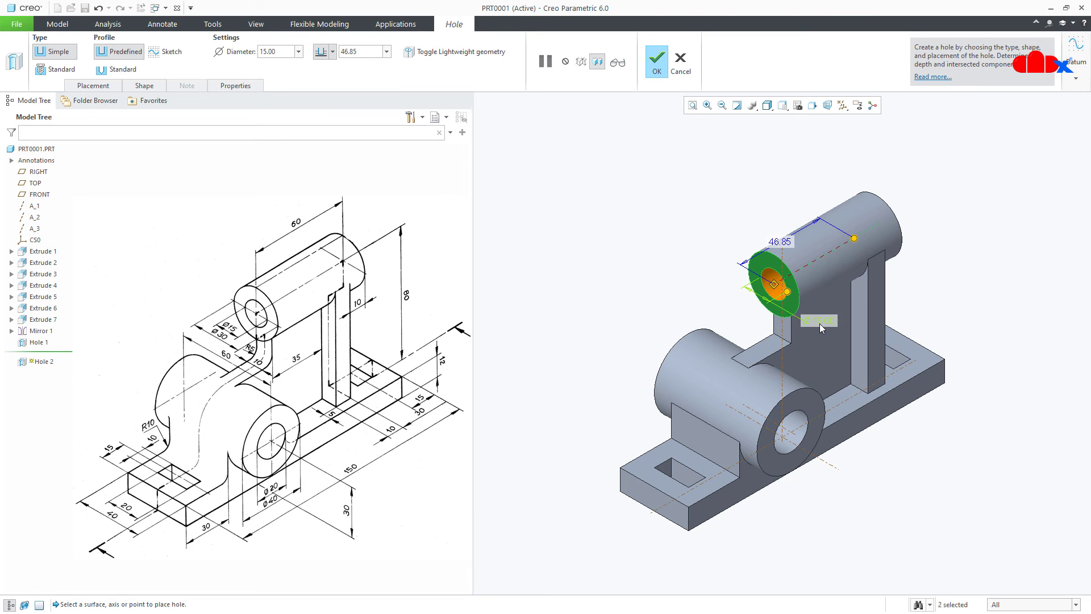
right_click(855, 244)
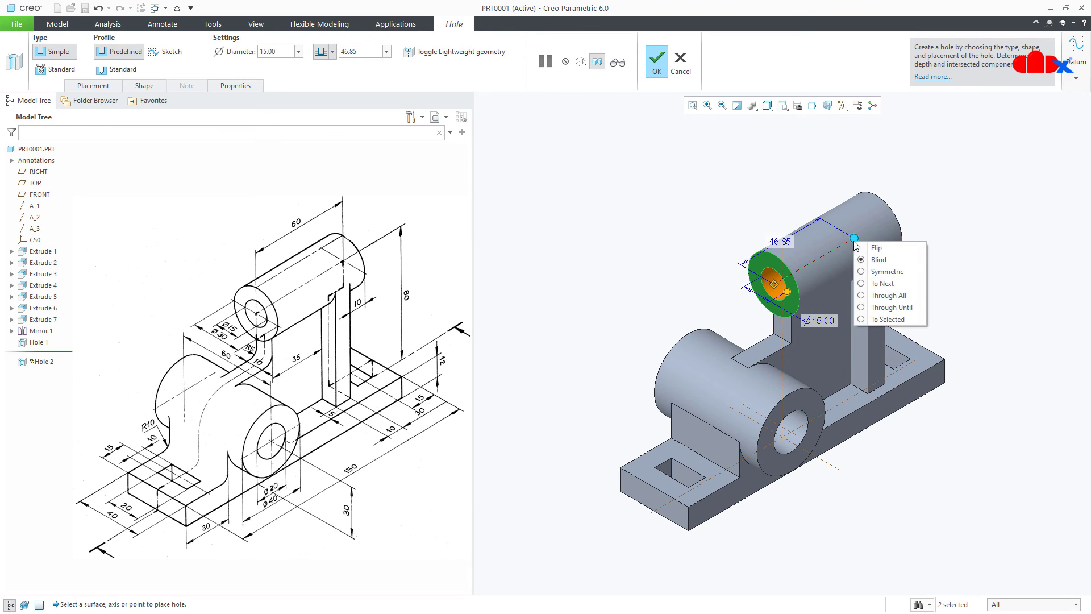
left_click(862, 284)
middle_click_drag(871, 288, 867, 210)
middle_click(883, 280)
Hide the datum axes and clear the selection
left_click(842, 108)
left_click(875, 131)
left_click(890, 492)
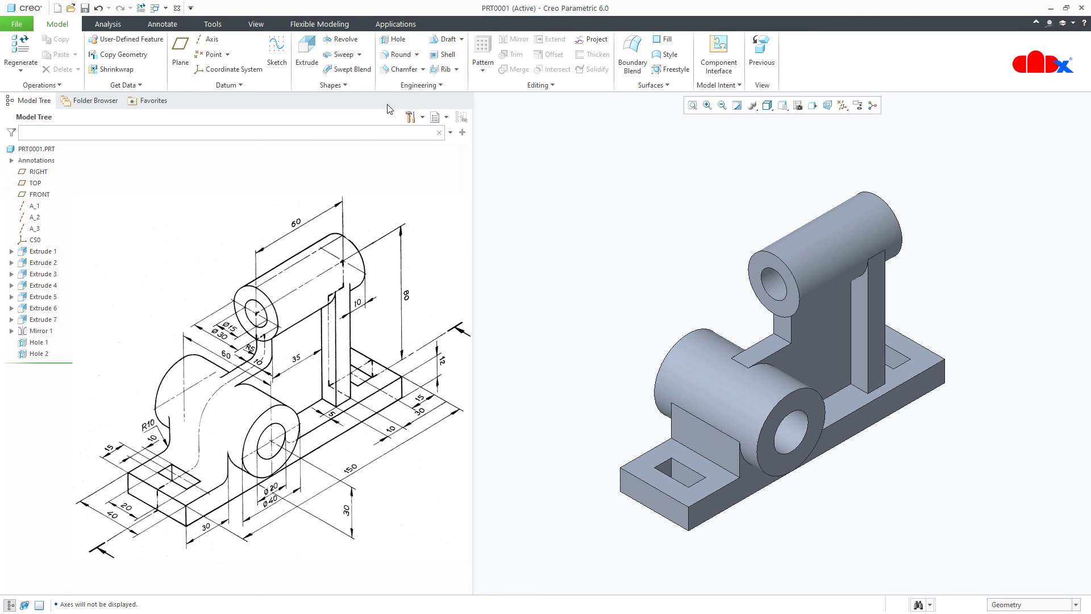
Round the web's junction edge with a 5 mm radius
left_click(400, 54)
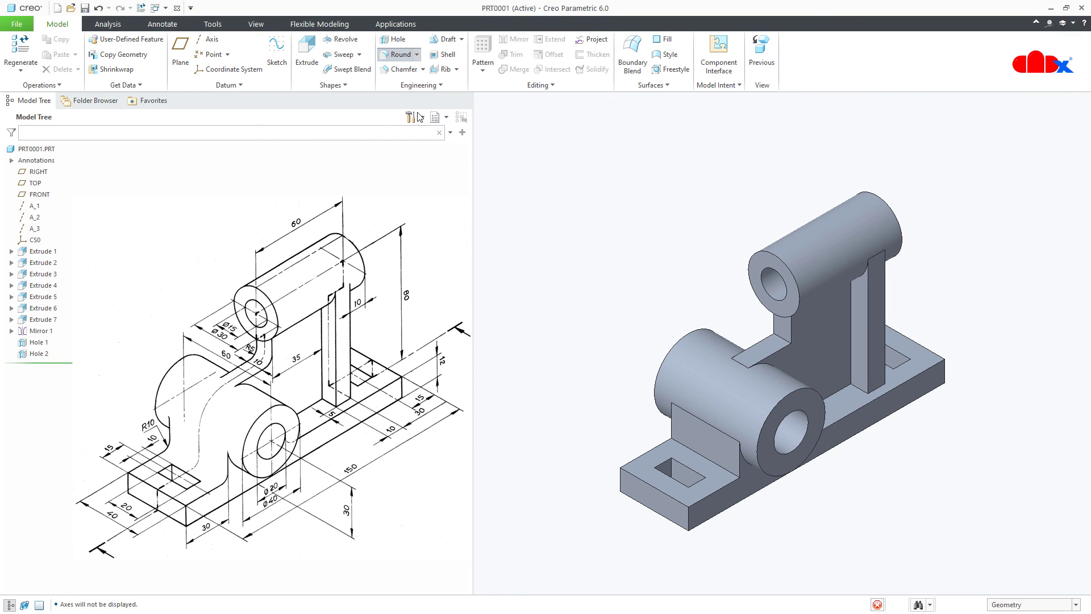
left_click(780, 339)
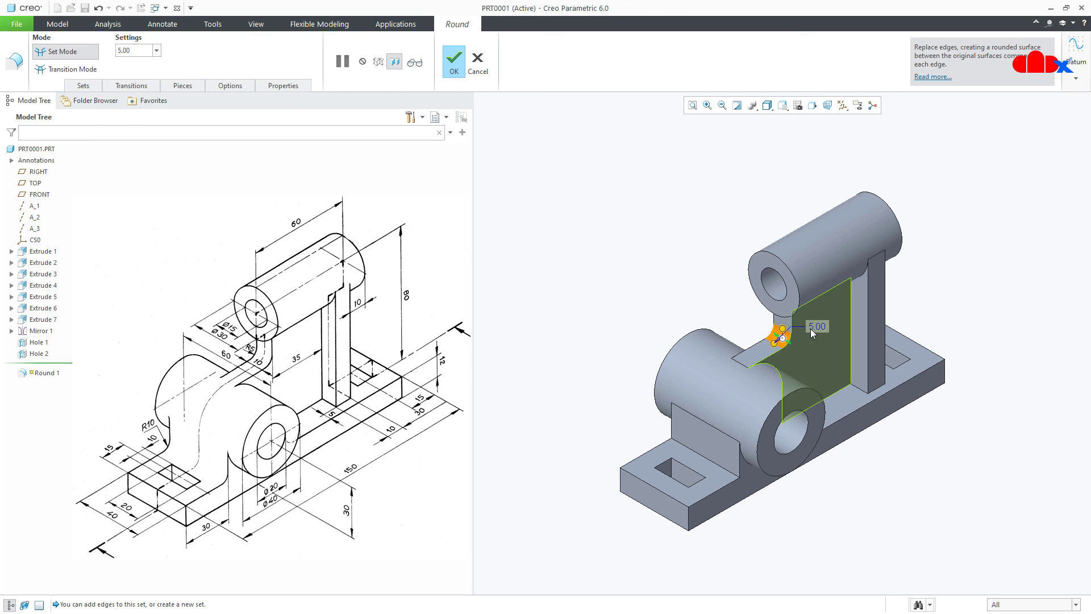
middle_click(814, 329)
middle_click_drag(814, 329, 850, 531)
left_click(851, 531)
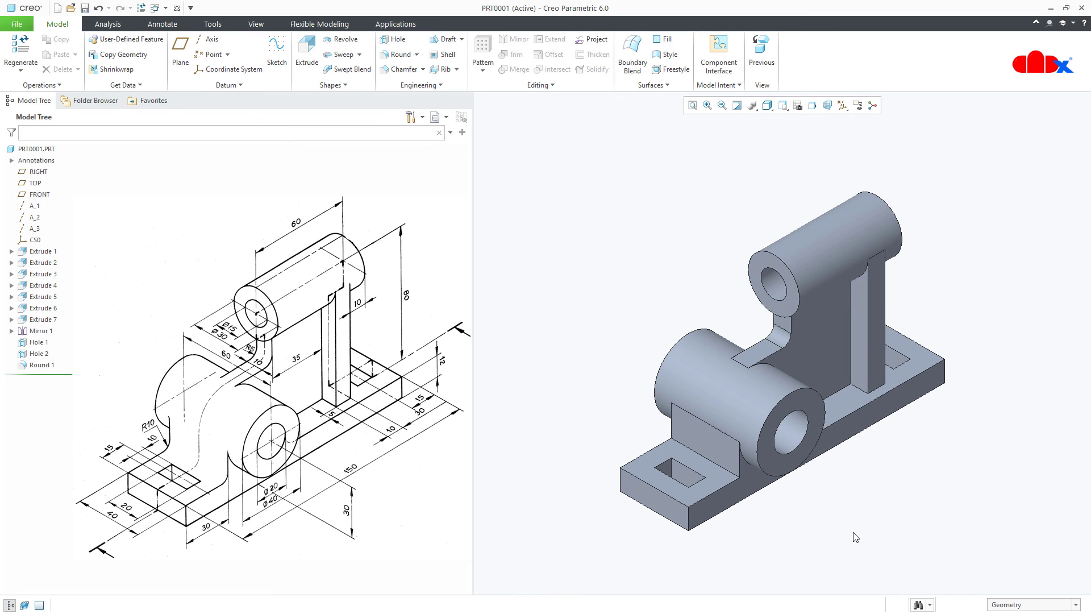
Apply a 10 mm round to the front base edges where the lower cylinder meets the base
left_click(400, 55)
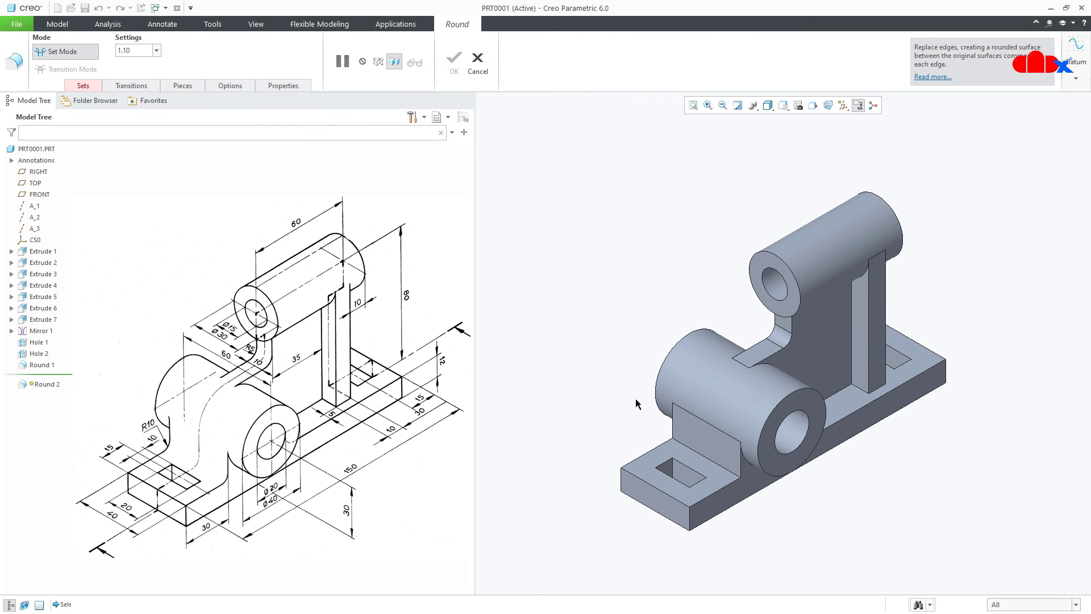
left_click(690, 449)
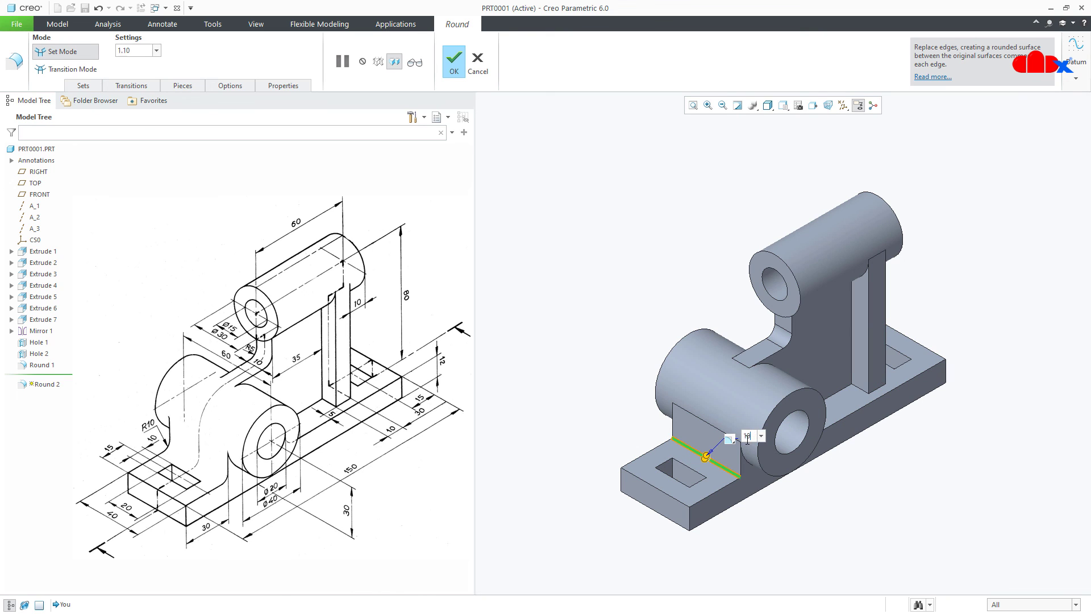
key("Return")
middle_click_drag(747, 440, 839, 477)
left_click(853, 414, "ctrl")
left_click(816, 405, "ctrl")
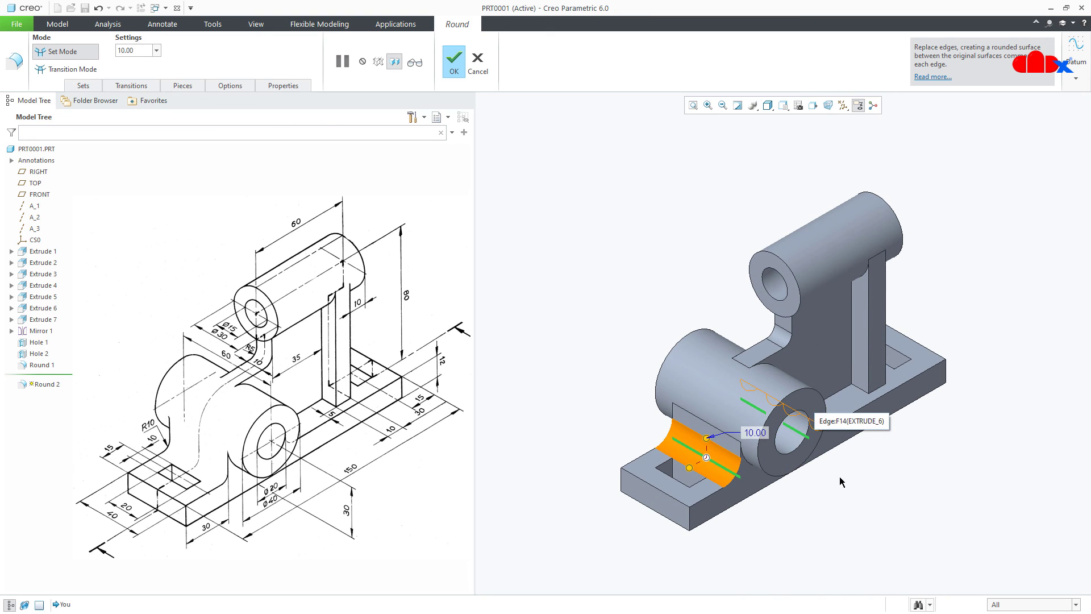